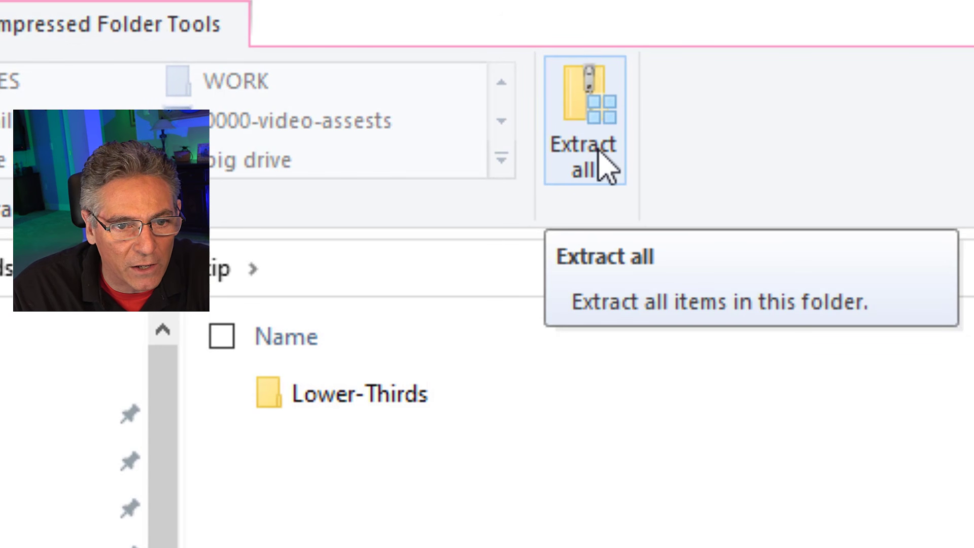
Step: Extract the Lower-Thirds archive to the Lower-Thirds folder in Downloads and open the extracted folder
{"action": "left_click", "coordinate": [606, 165]}
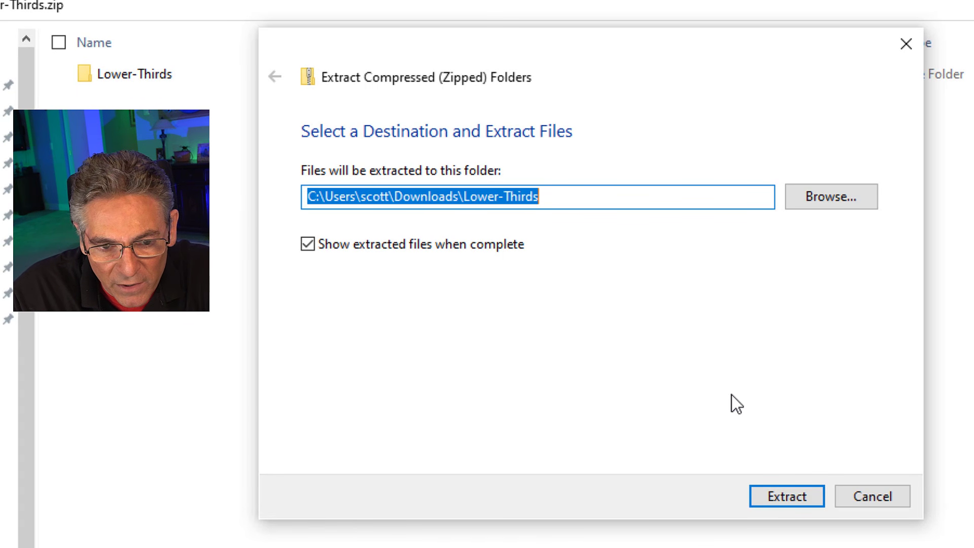
{"action": "left_click", "coordinate": [790, 497]}
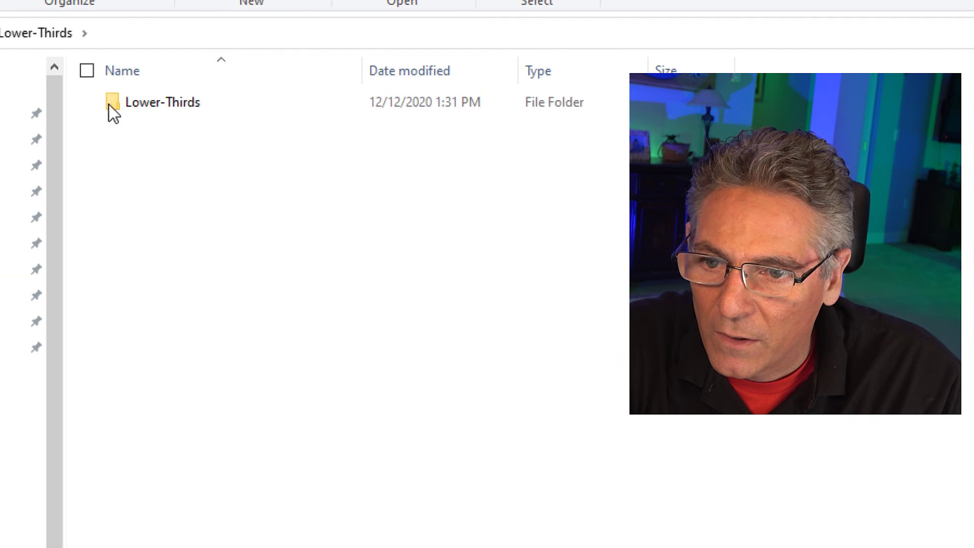
{"action": "key", "text": "alt+Left"}
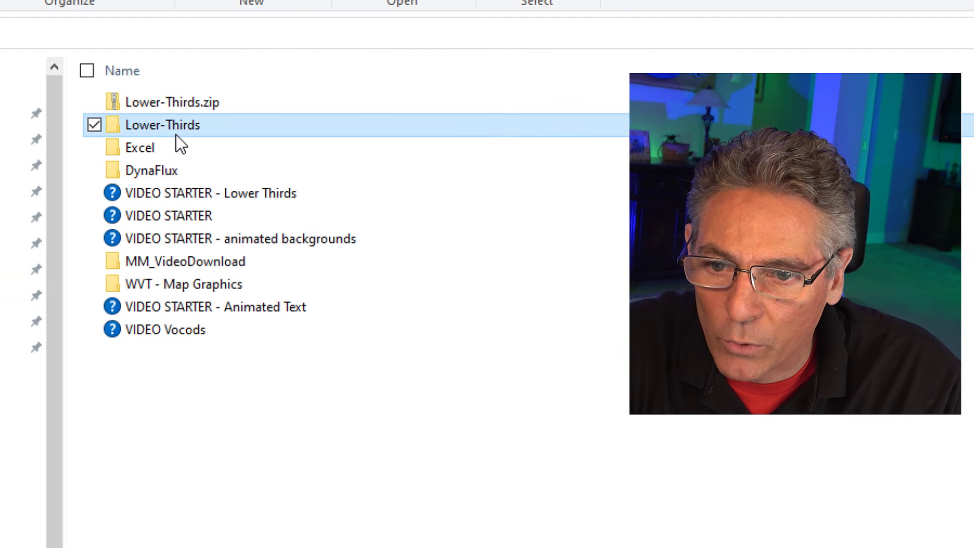
{"action": "double_click", "coordinate": [212, 167]}
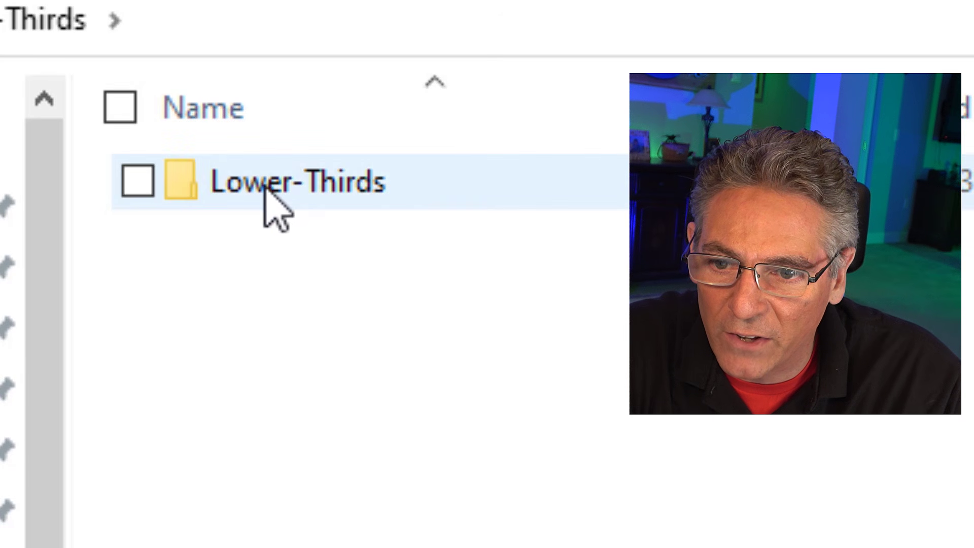
{"action": "double_click", "coordinate": [193, 134]}
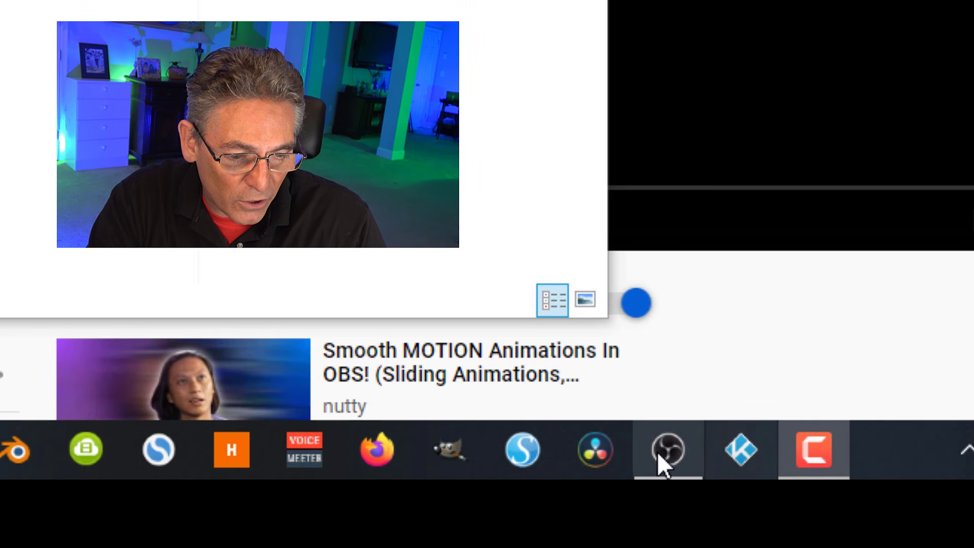
Step: Open the OBS shortcut's properties and examine its target path to locate the installation folder
{"action": "mouse_move", "coordinate": [674, 458]}
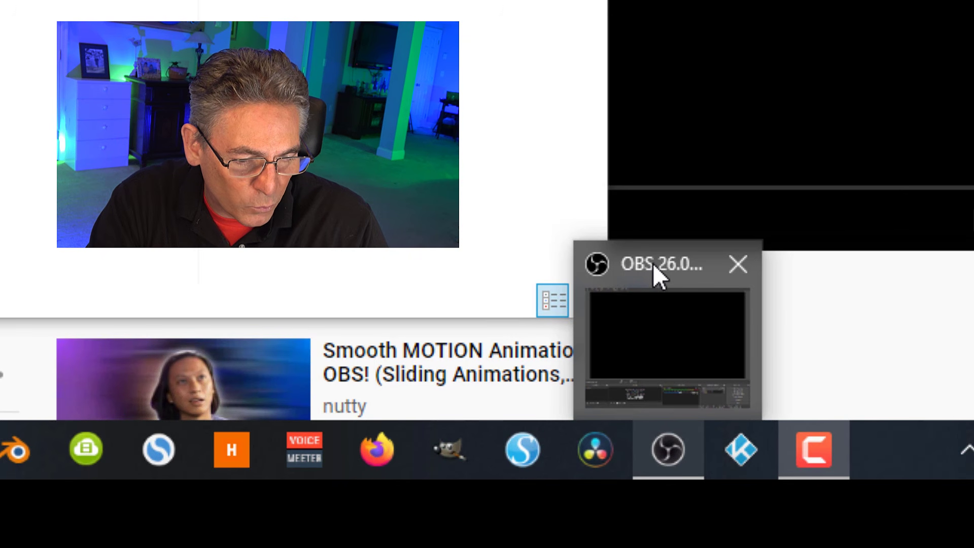
{"action": "right_click", "coordinate": [668, 459]}
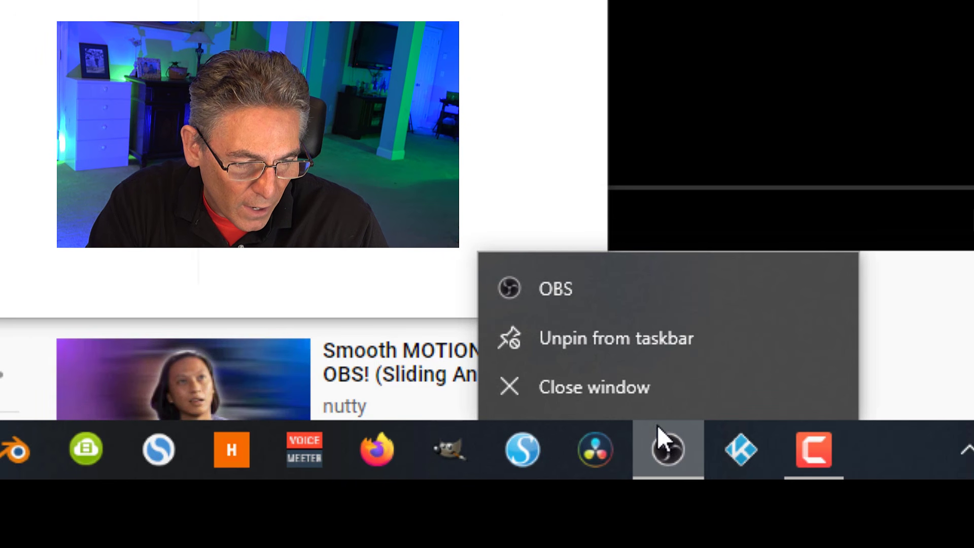
{"action": "right_click", "coordinate": [612, 285]}
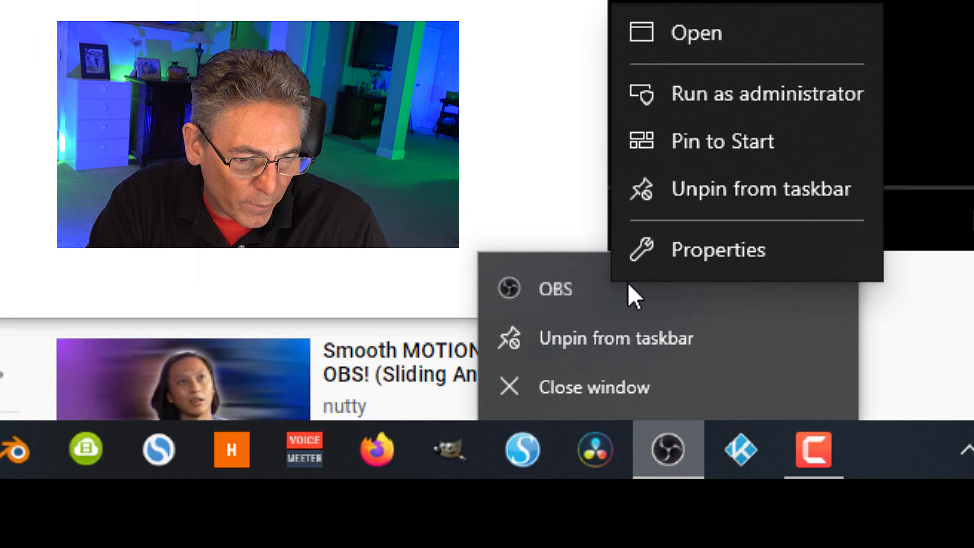
{"action": "left_click", "coordinate": [680, 253]}
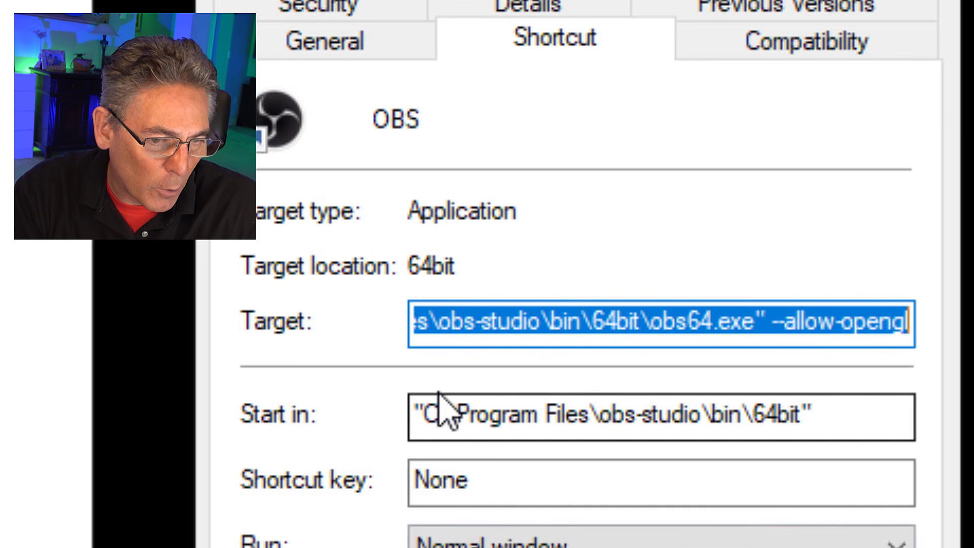
{"action": "left_click_drag", "start_coordinate": [439, 321], "coordinate": [376, 318]}
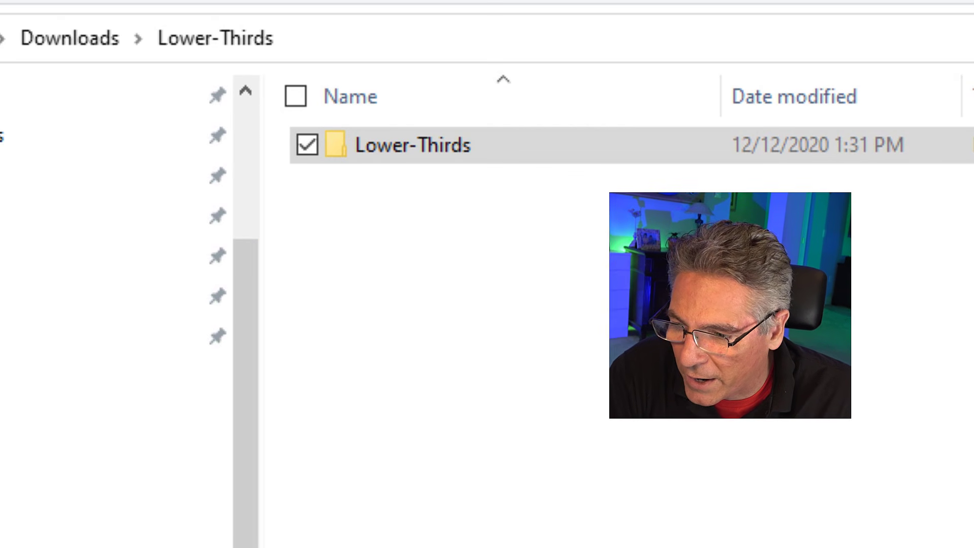
Step: Paste the extracted Lower-Thirds folder into C:\Program Files\obs-studio
{"action": "left_click", "coordinate": [10, 532]}
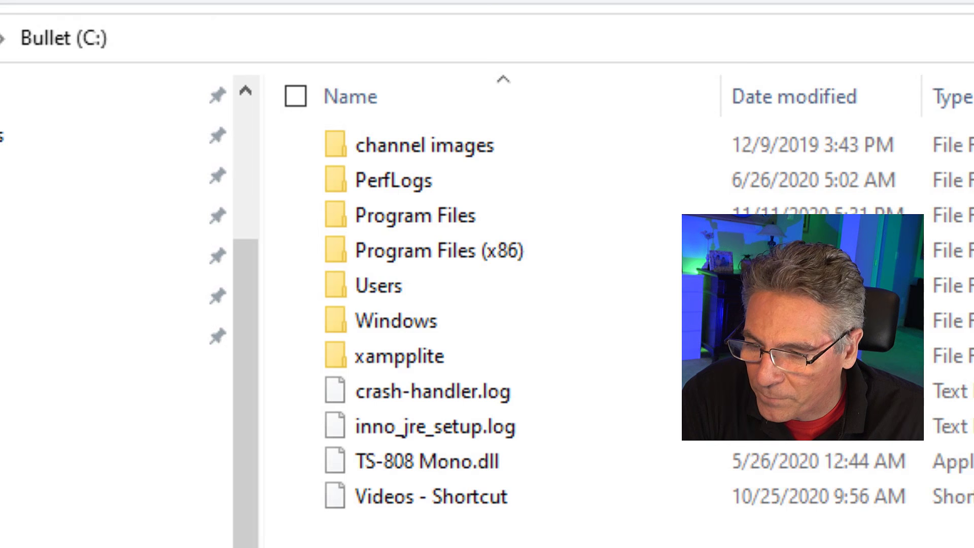
{"action": "double_click", "coordinate": [428, 217]}
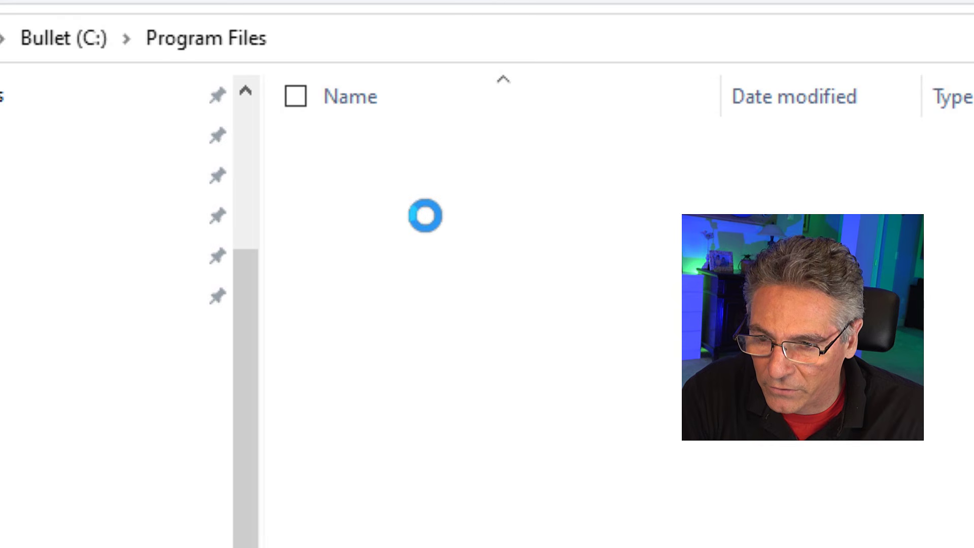
{"action": "scroll", "coordinate": [428, 228], "scroll_direction": "down", "scroll_amount": 8}
{"action": "double_click", "coordinate": [427, 455]}
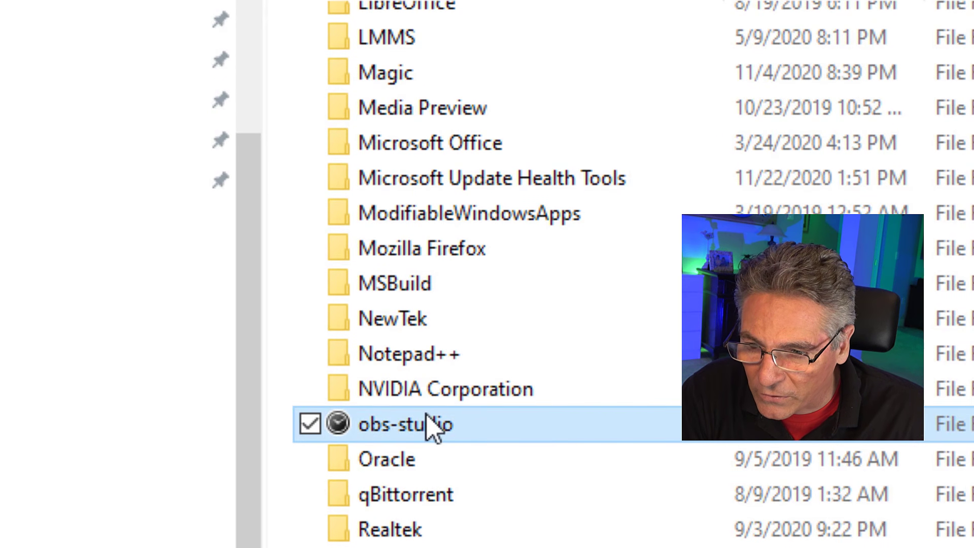
{"action": "key", "text": "alt+v"}
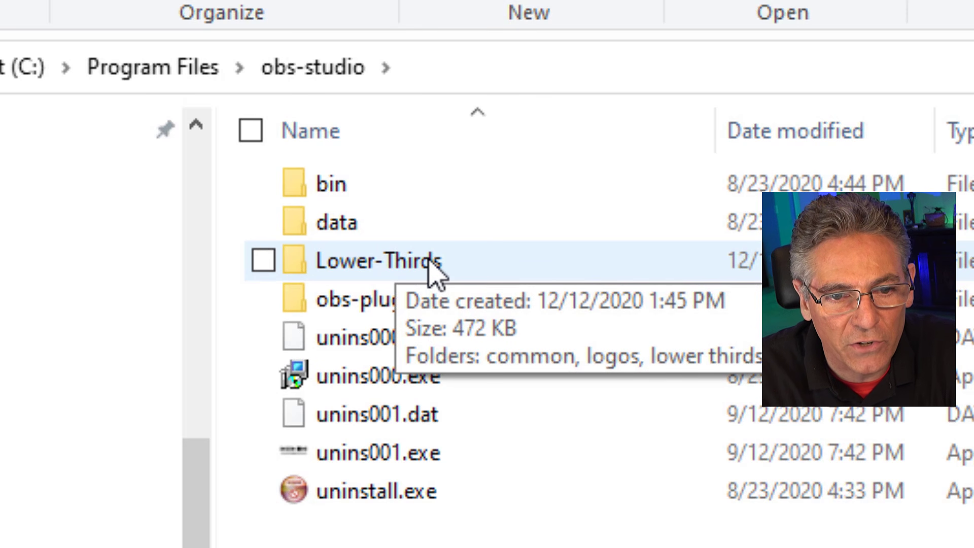
Step: Open control-panel.html from the lower thirds subfolder of Lower-Thirds in the browser and copy its file address
{"action": "double_click", "coordinate": [434, 264]}
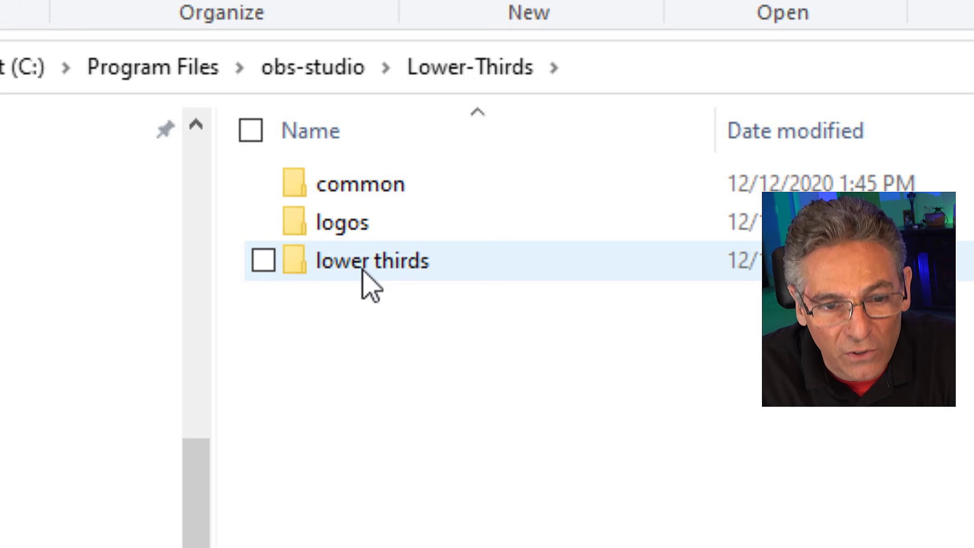
{"action": "double_click", "coordinate": [365, 279]}
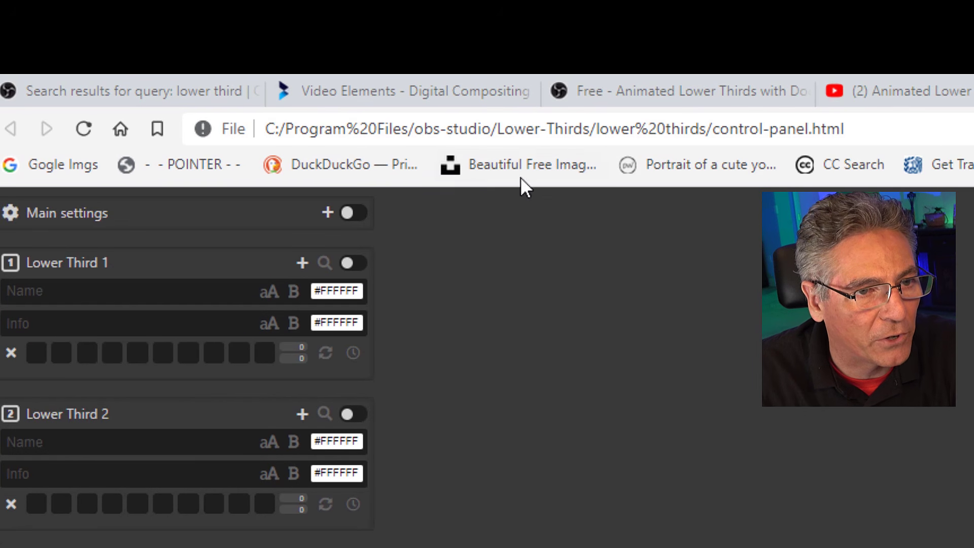
{"action": "left_click", "coordinate": [441, 133]}
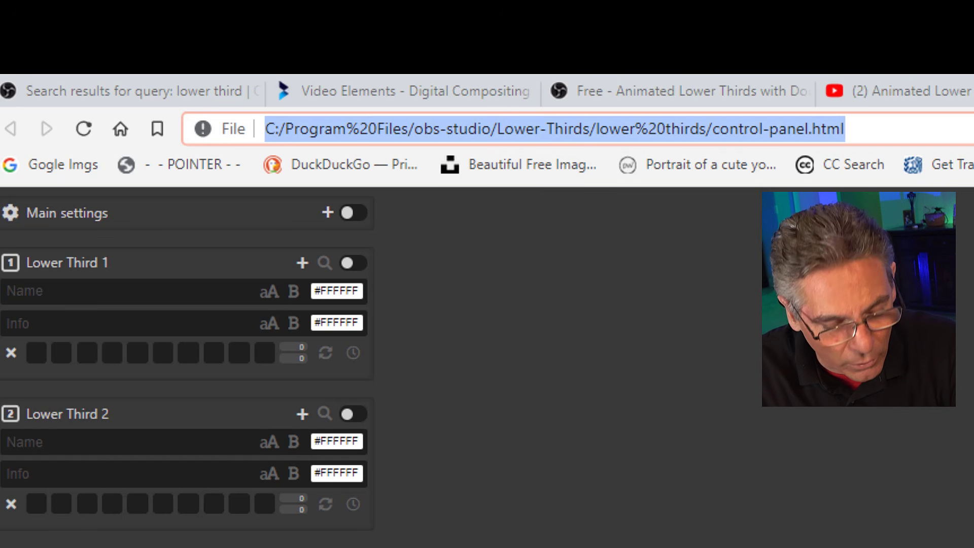
{"action": "key", "text": "ctrl+c"}
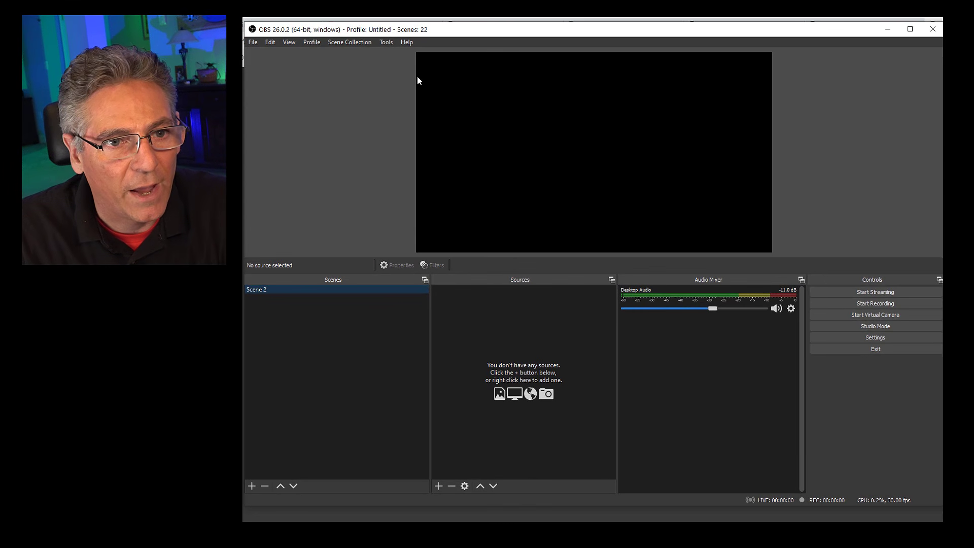
Step: In OBS, add a custom browser dock named Lower 3rd that uses the copied control-panel.html address
{"action": "left_click", "coordinate": [289, 42]}
{"action": "mouse_move", "coordinate": [419, 162]}
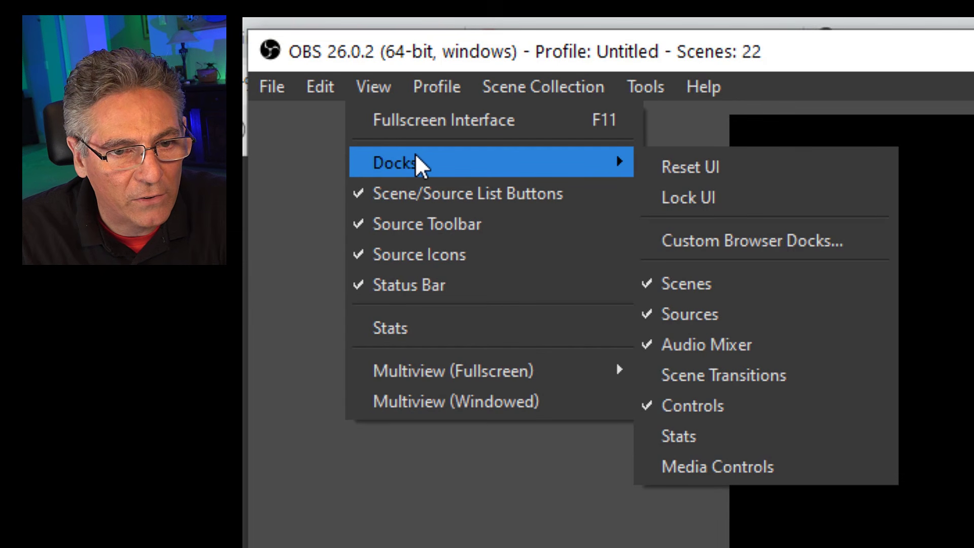
{"action": "left_click", "coordinate": [817, 242]}
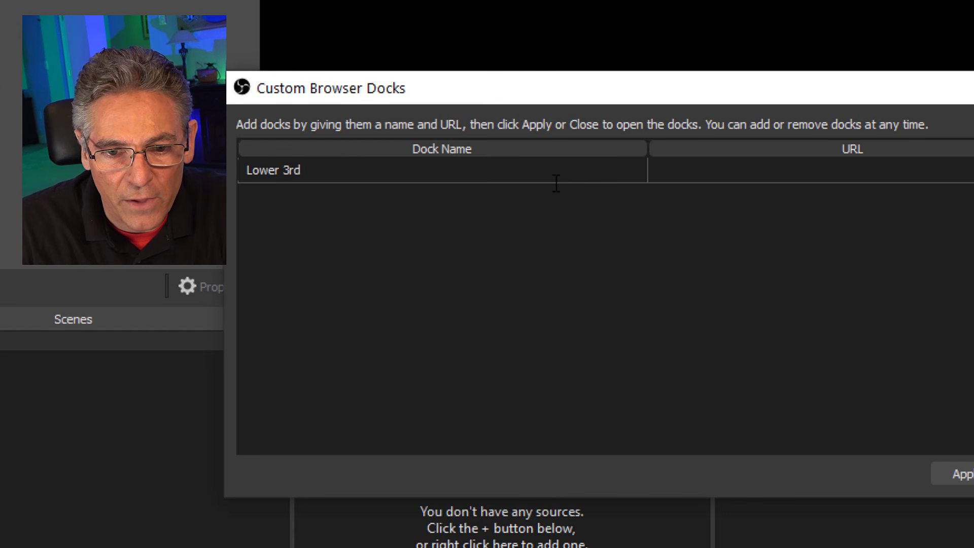
{"action": "left_click", "coordinate": [675, 167]}
{"action": "key", "text": "alt+v"}
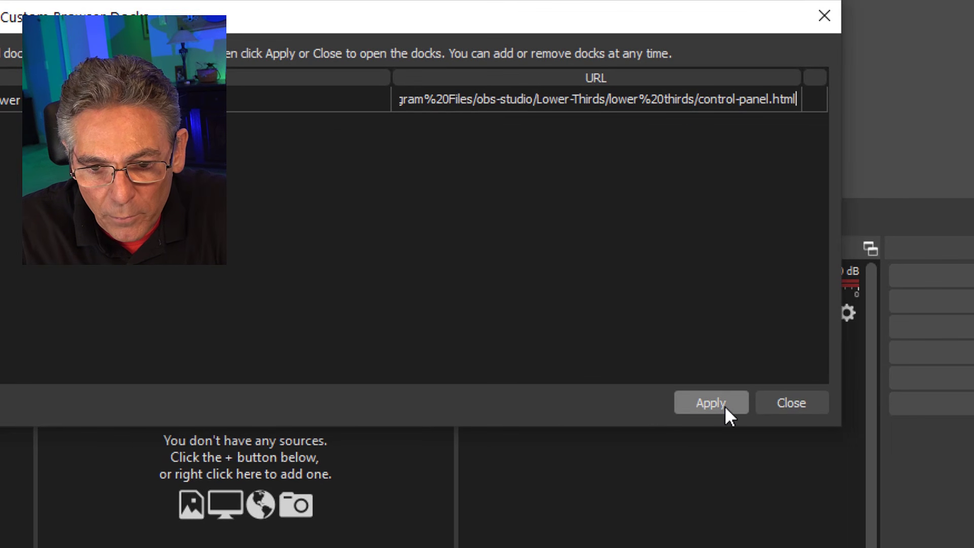
{"action": "left_click", "coordinate": [724, 405]}
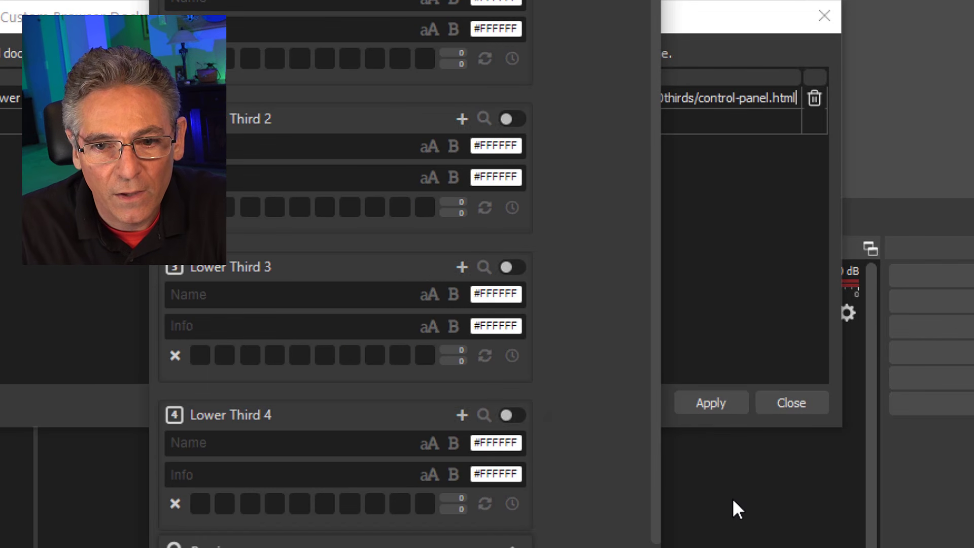
{"action": "left_click", "coordinate": [791, 403]}
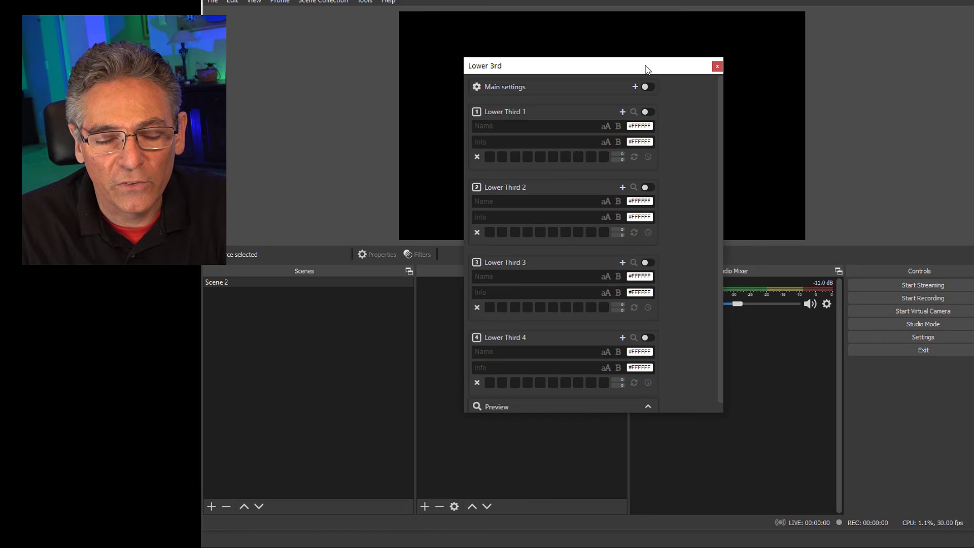
Step: Dock the floating Lower 3rd panel beside the preview, above the Scenes dock
{"action": "left_click_drag", "start_coordinate": [645, 67], "coordinate": [402, 296]}
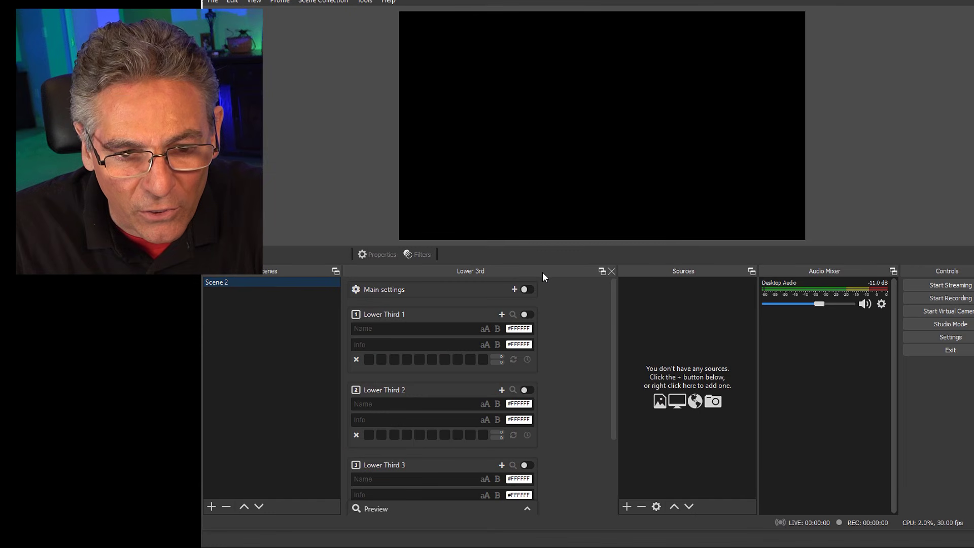
{"action": "double_click", "coordinate": [542, 272]}
{"action": "left_click_drag", "start_coordinate": [575, 278], "coordinate": [633, 313]}
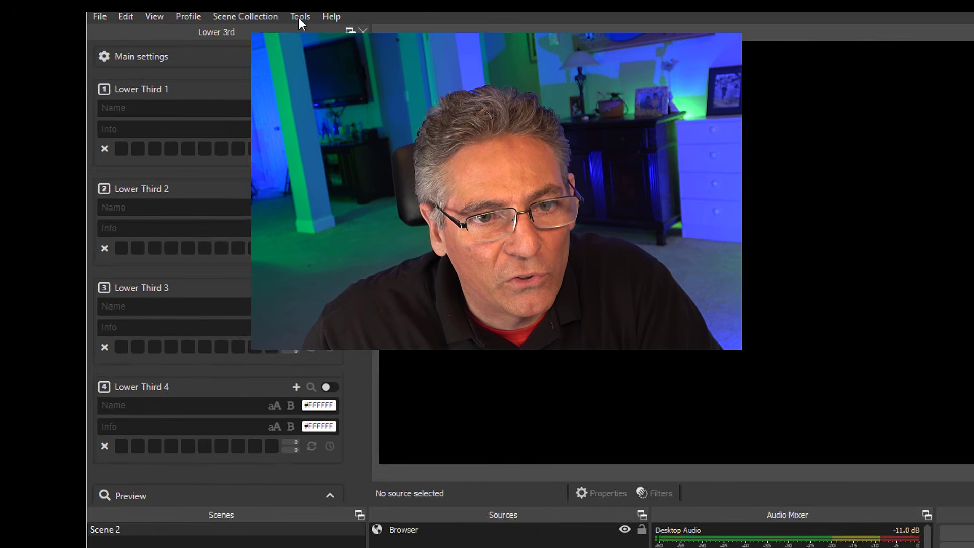
Step: Load the lower-thirds_hotkeys.lua script into OBS from obs-studio\Lower-Thirds\lower thirds
{"action": "left_click", "coordinate": [261, 15]}
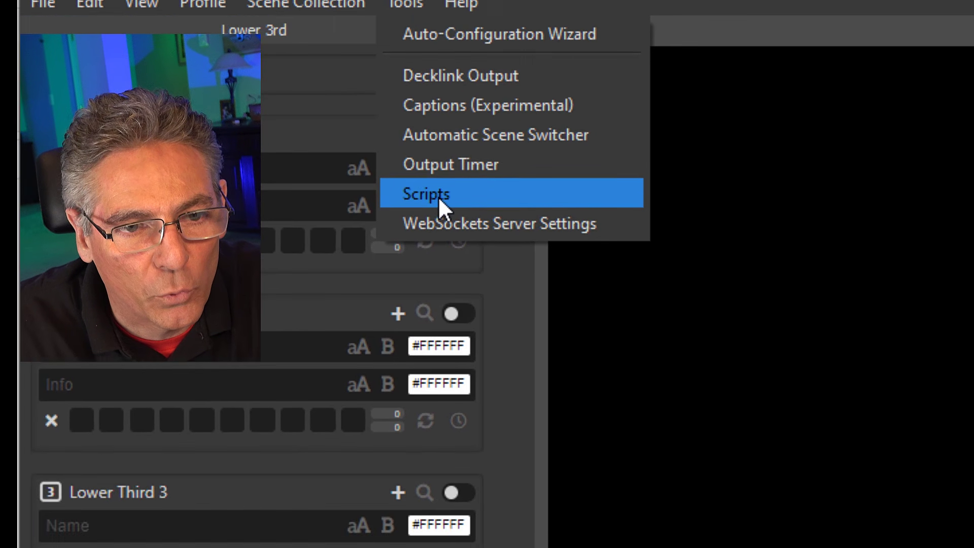
{"action": "left_click", "coordinate": [459, 221]}
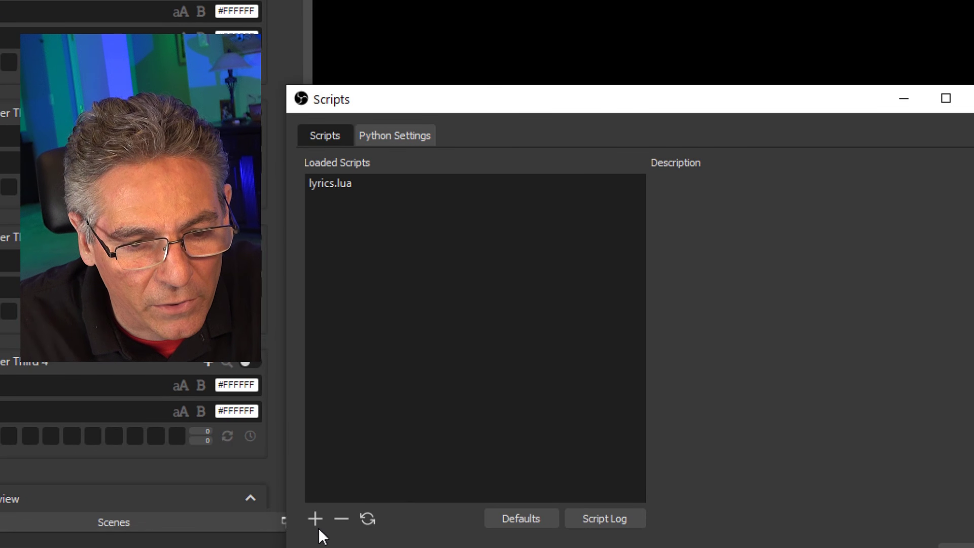
{"action": "left_click", "coordinate": [314, 518]}
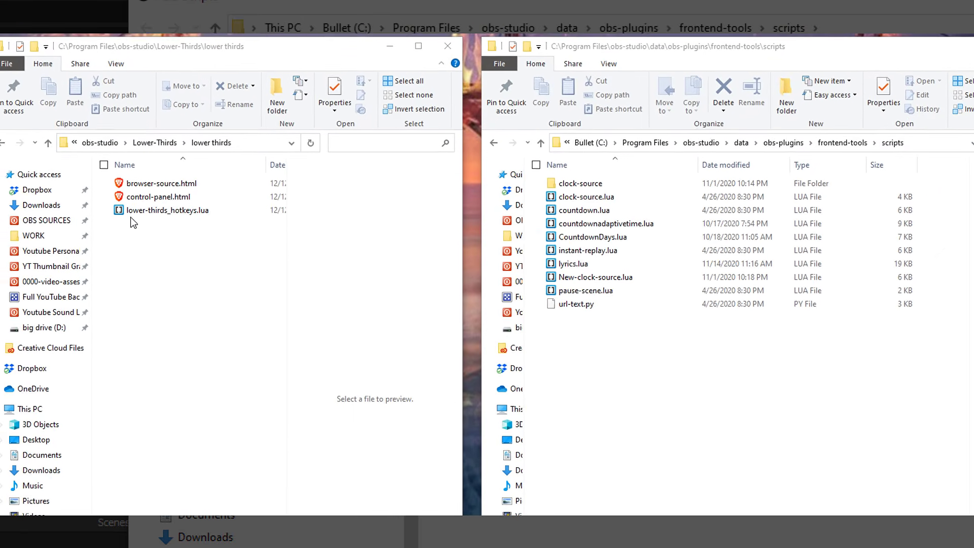
{"action": "left_click_drag", "start_coordinate": [256, 232], "coordinate": [583, 328]}
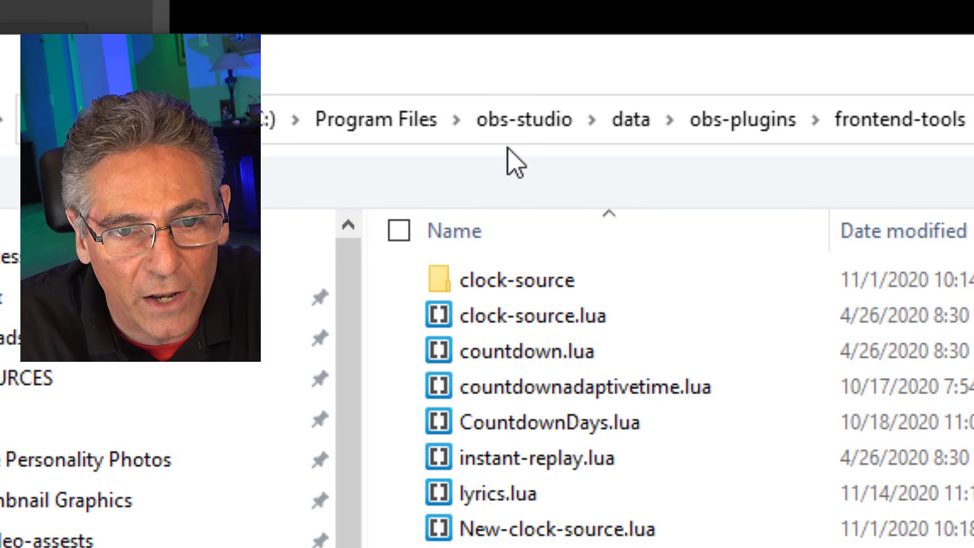
{"action": "left_click", "coordinate": [524, 119]}
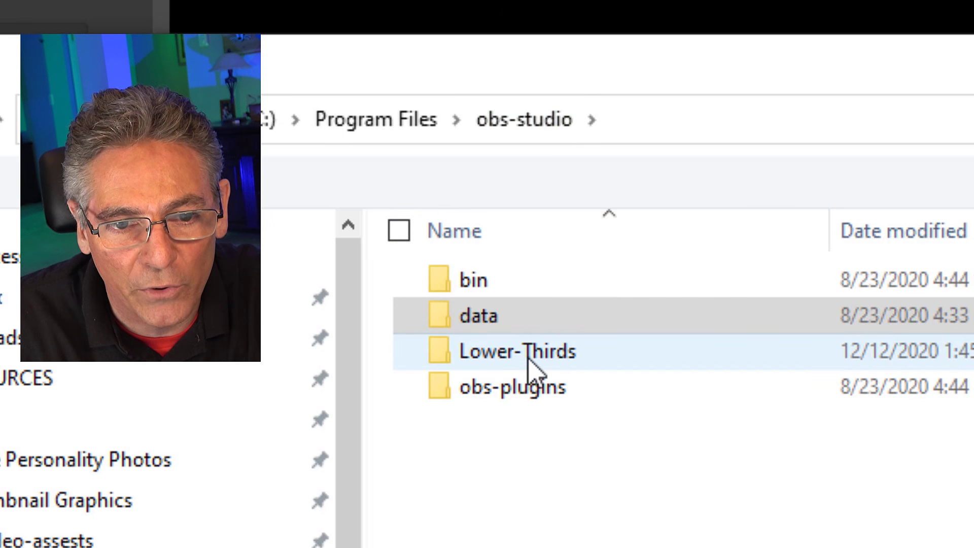
{"action": "double_click", "coordinate": [530, 358]}
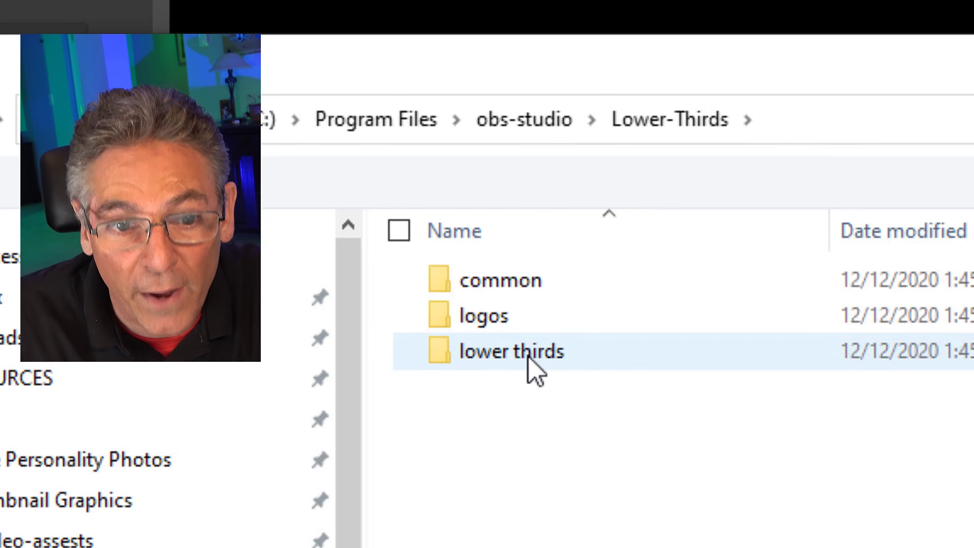
{"action": "double_click", "coordinate": [533, 370]}
{"action": "left_click", "coordinate": [576, 288]}
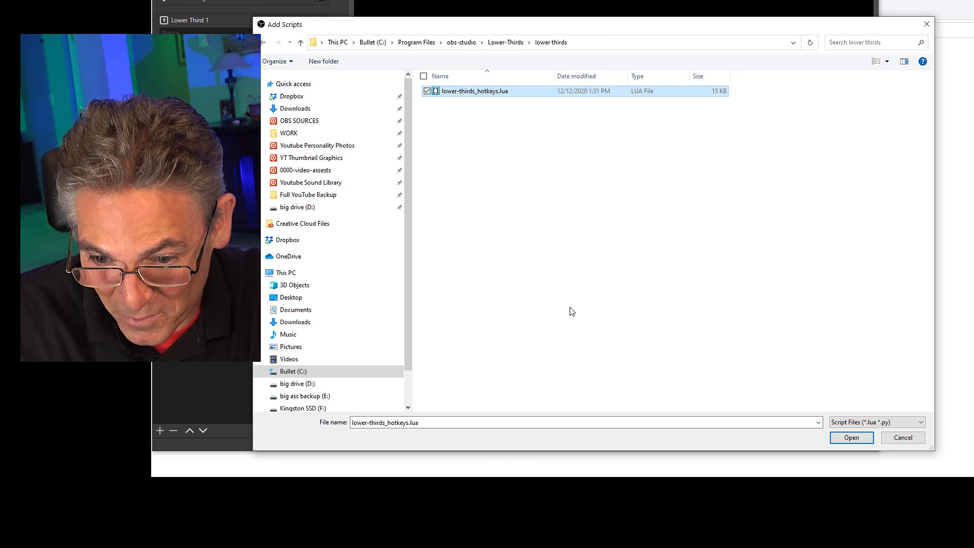
{"action": "left_click", "coordinate": [841, 438]}
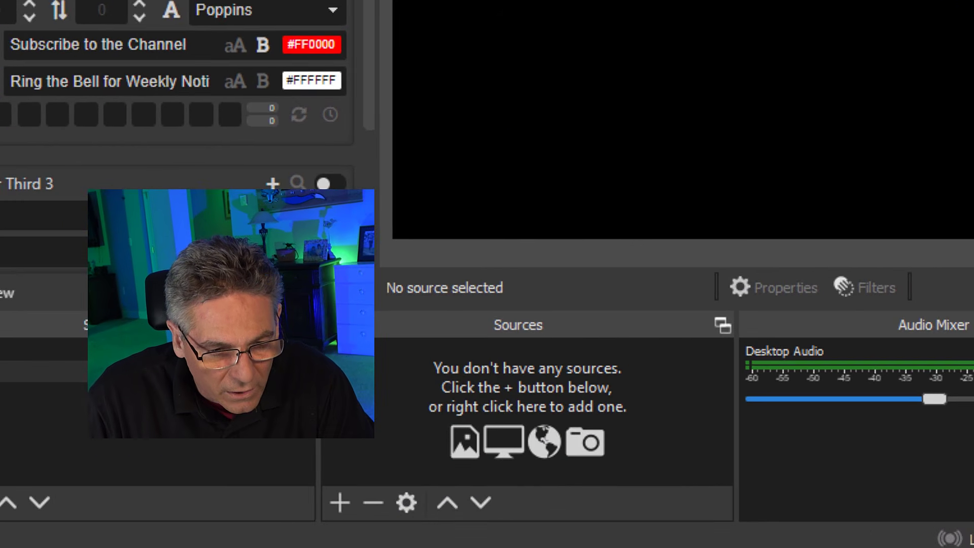
Step: Create a new Browser source named Lower 3rd in the scene
{"action": "left_click", "coordinate": [337, 512]}
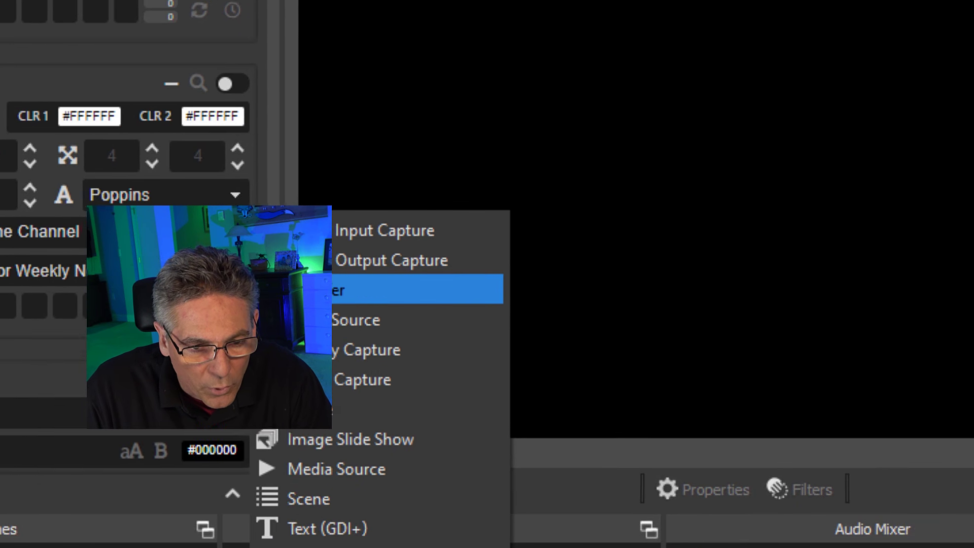
{"action": "left_click", "coordinate": [415, 289]}
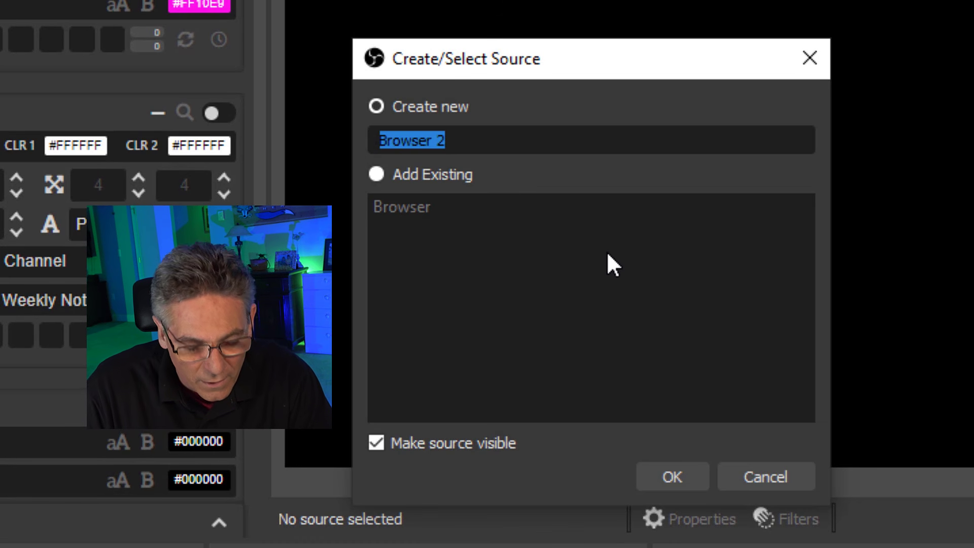
{"action": "type", "text": "Lower 3rd"}
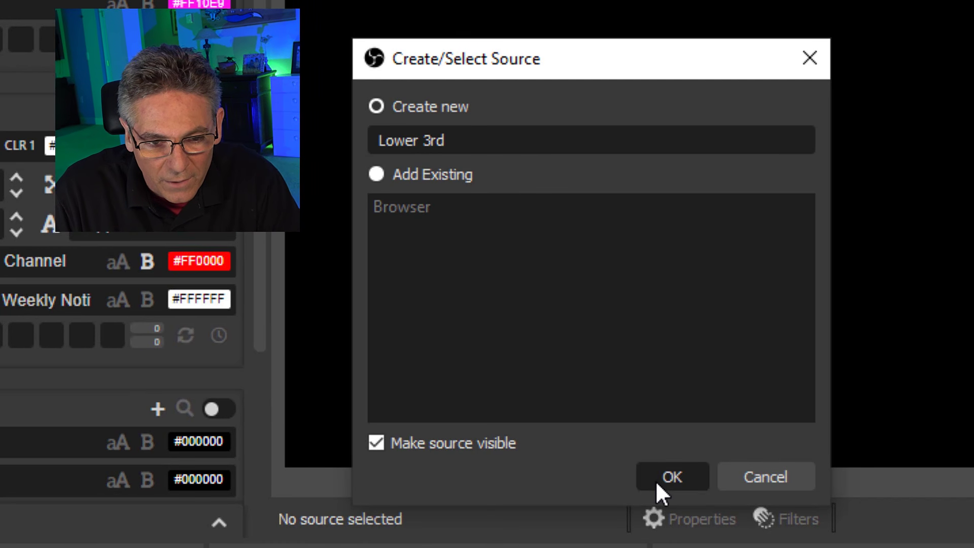
{"action": "left_click", "coordinate": [660, 480]}
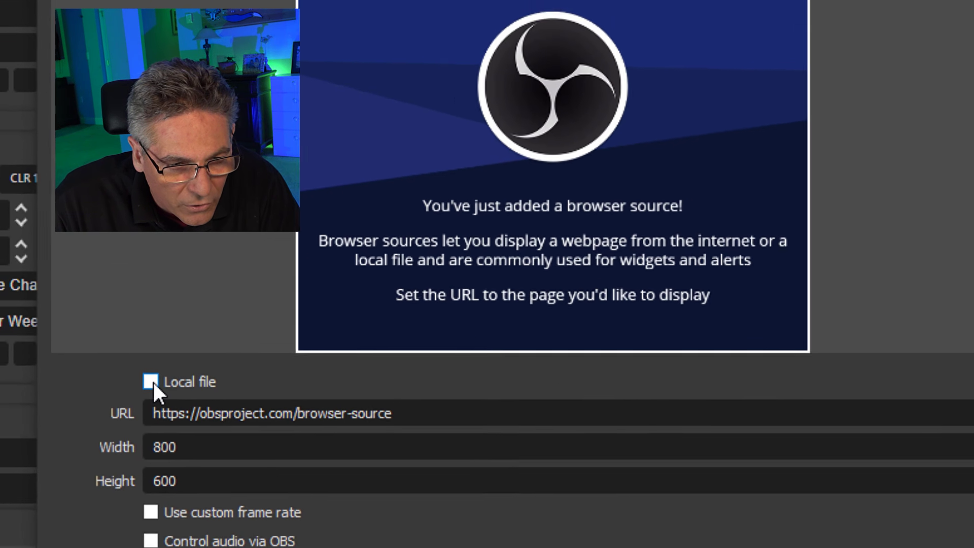
Step: Make the browser source use the local file browser-source.html from obs-studio/Lower-Thirds/lower thirds
{"action": "left_click", "coordinate": [157, 365]}
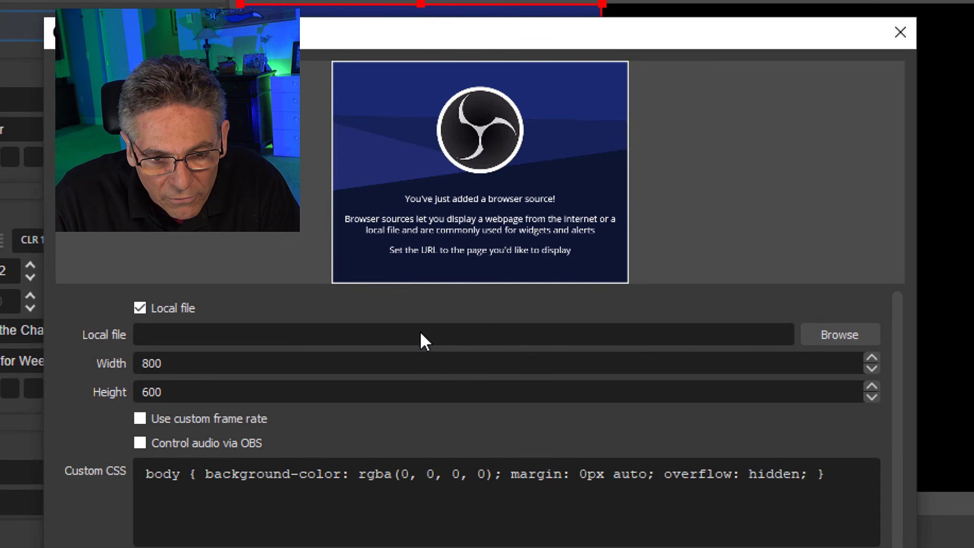
{"action": "left_click", "coordinate": [838, 335]}
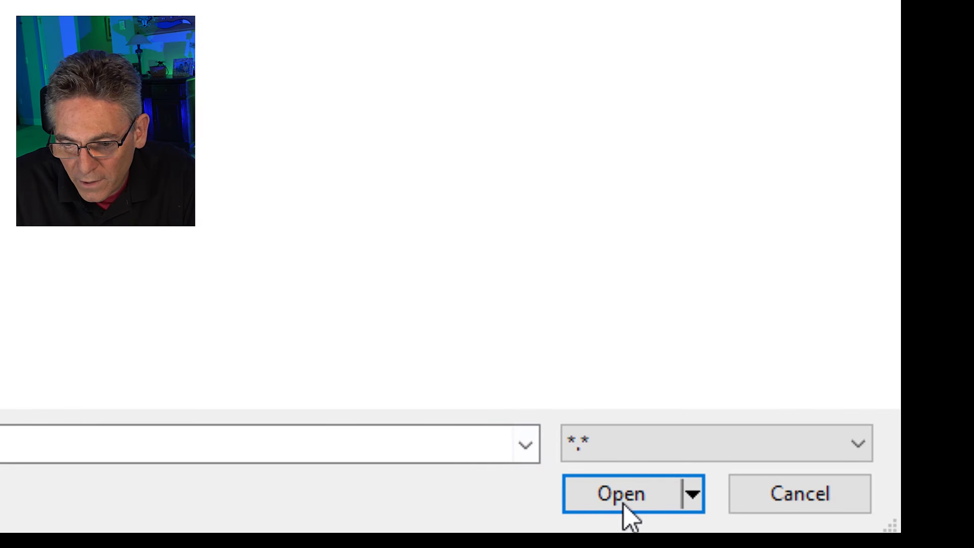
{"action": "left_click", "coordinate": [624, 505]}
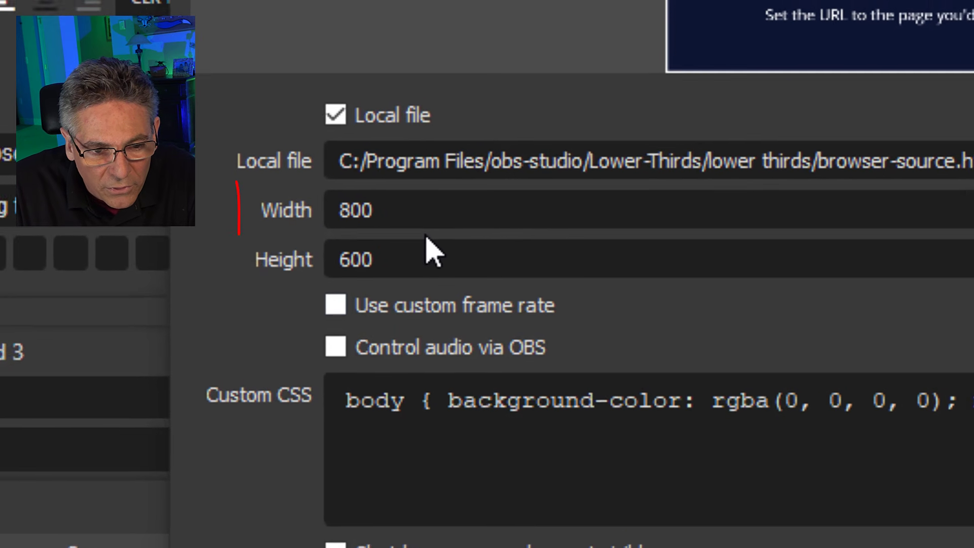
Step: Set the browser source's width to 1920 and clear all of its custom CSS
{"action": "left_click", "coordinate": [413, 259]}
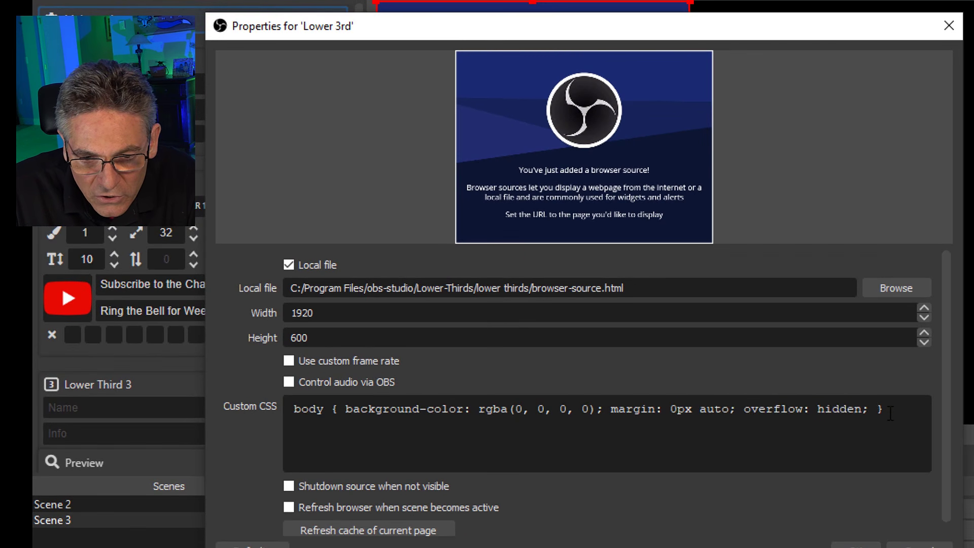
{"action": "left_click_drag", "start_coordinate": [890, 412], "coordinate": [218, 415]}
{"action": "left_click", "coordinate": [218, 415]}
{"action": "key", "text": "ctrl+a"}
{"action": "key", "text": "BackSpace"}
Step: Enable shutting down the source when not visible and refreshing the browser when the scene becomes active, and accept the properties
{"action": "scroll", "coordinate": [385, 497], "scroll_direction": "down", "scroll_amount": 1}
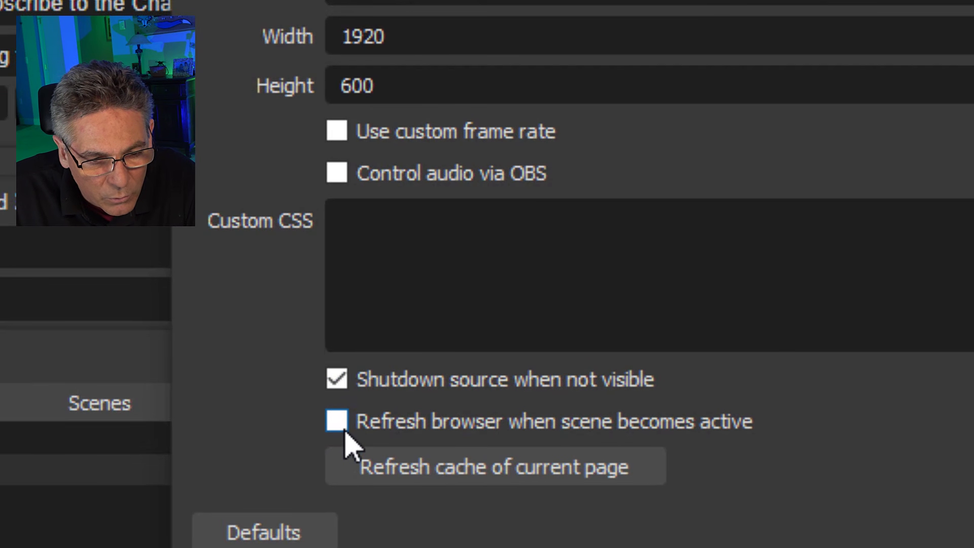
{"action": "left_click", "coordinate": [343, 426]}
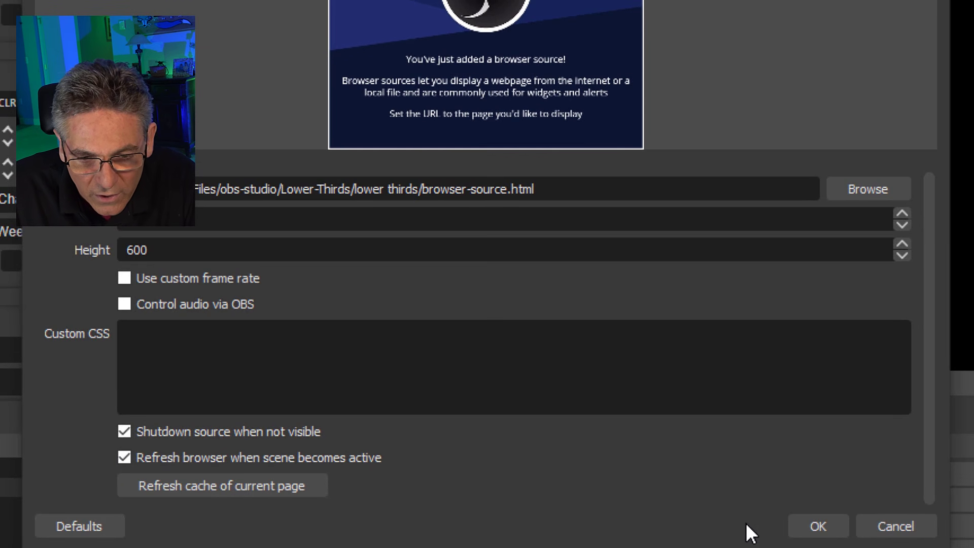
{"action": "left_click", "coordinate": [802, 531]}
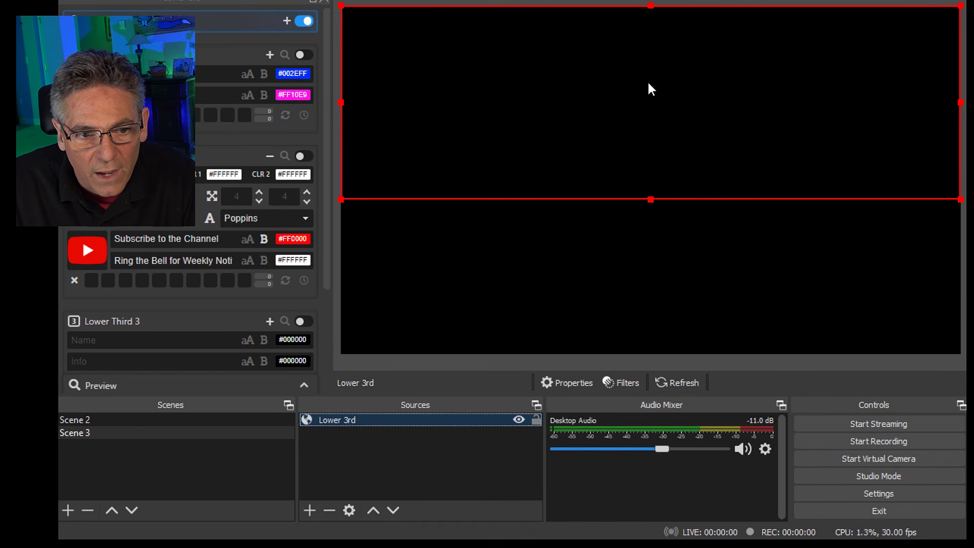
Step: Move the Lower 3rd source down to the lower edge of the preview canvas
{"action": "left_click_drag", "start_coordinate": [656, 159], "coordinate": [649, 238]}
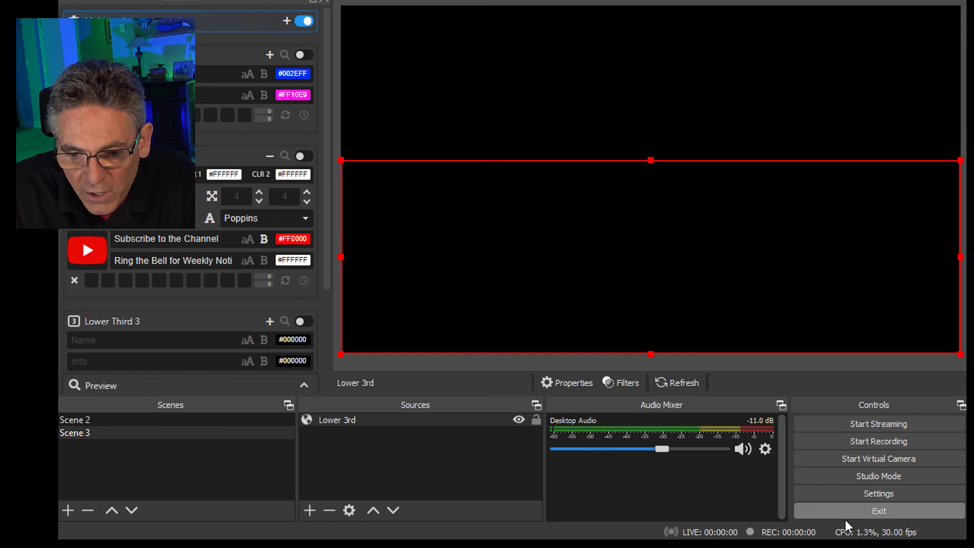
Step: Check the base canvas resolution and its available choices in the video settings
{"action": "left_click", "coordinate": [878, 493]}
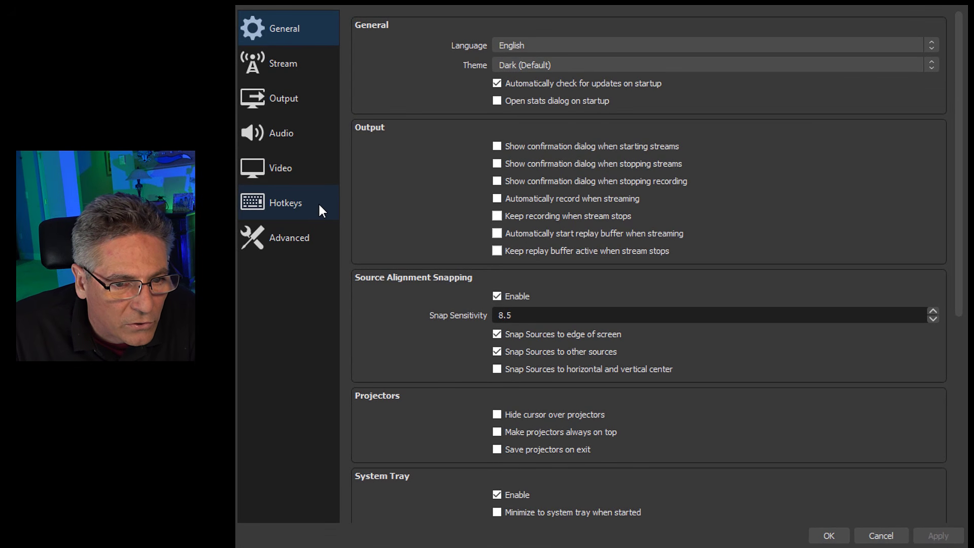
{"action": "left_click", "coordinate": [294, 177]}
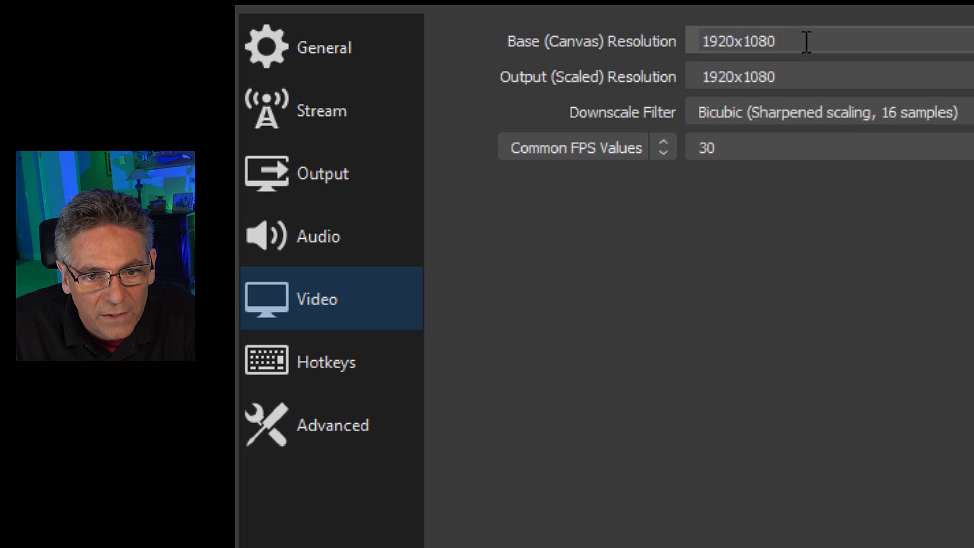
{"action": "left_click_drag", "start_coordinate": [806, 42], "coordinate": [690, 41]}
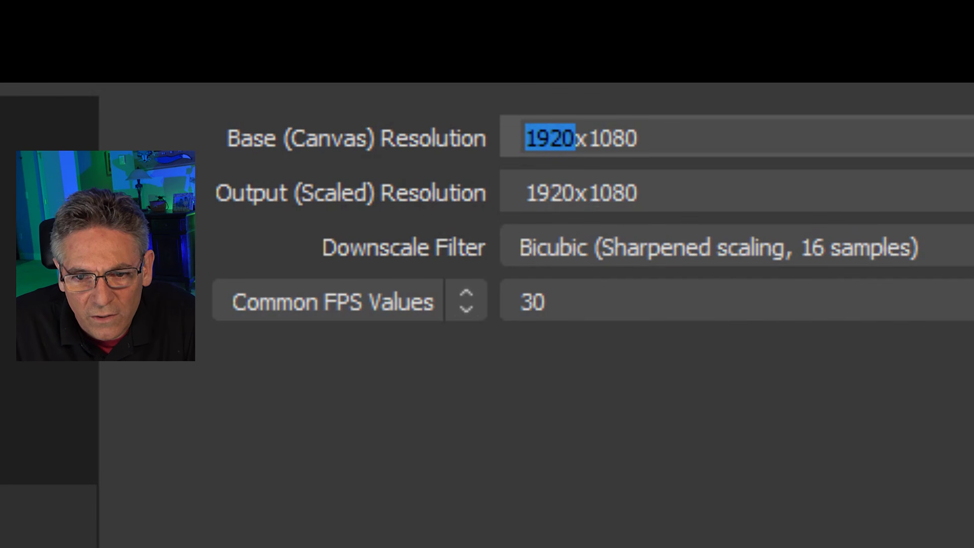
{"action": "left_click", "coordinate": [969, 137]}
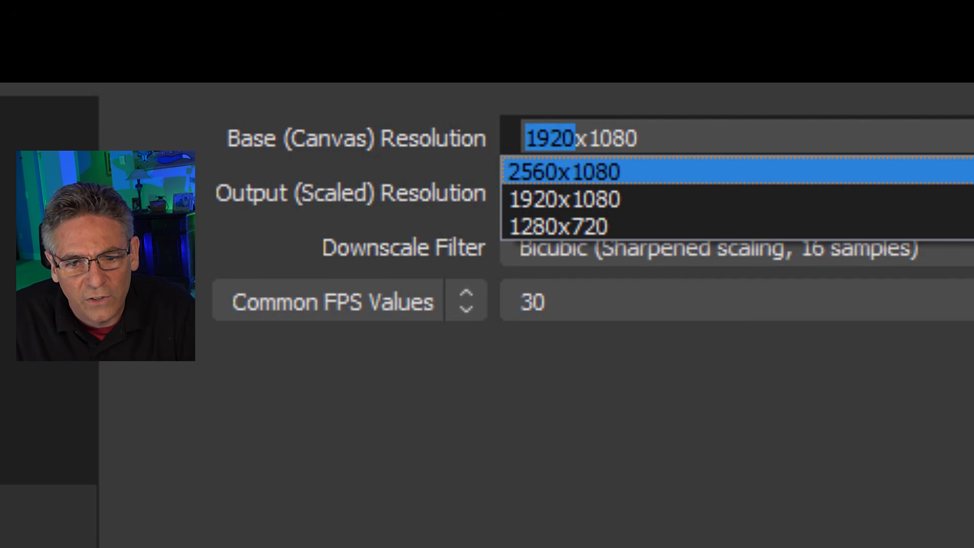
{"action": "key", "text": "Escape"}
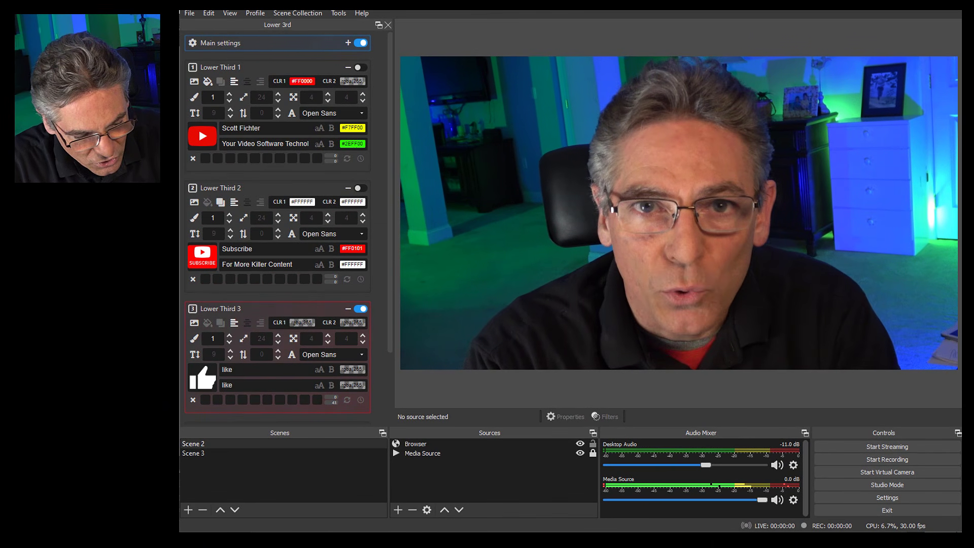
Step: Test the assigned hotkeys by showing and hiding Lower Third 1 and Lower Third 2, and toggling Lower Third 3
{"action": "key", "text": "shift+1"}
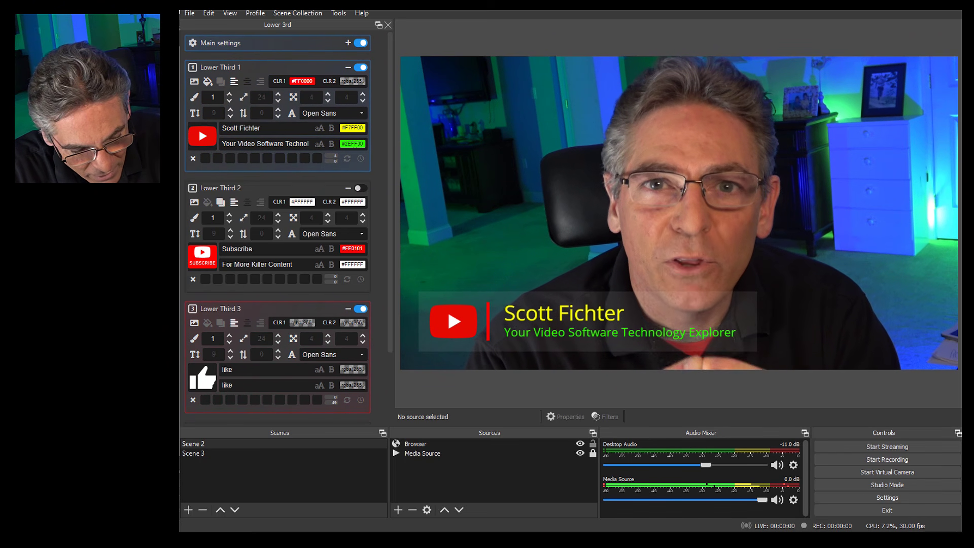
{"action": "key", "text": "shift+1"}
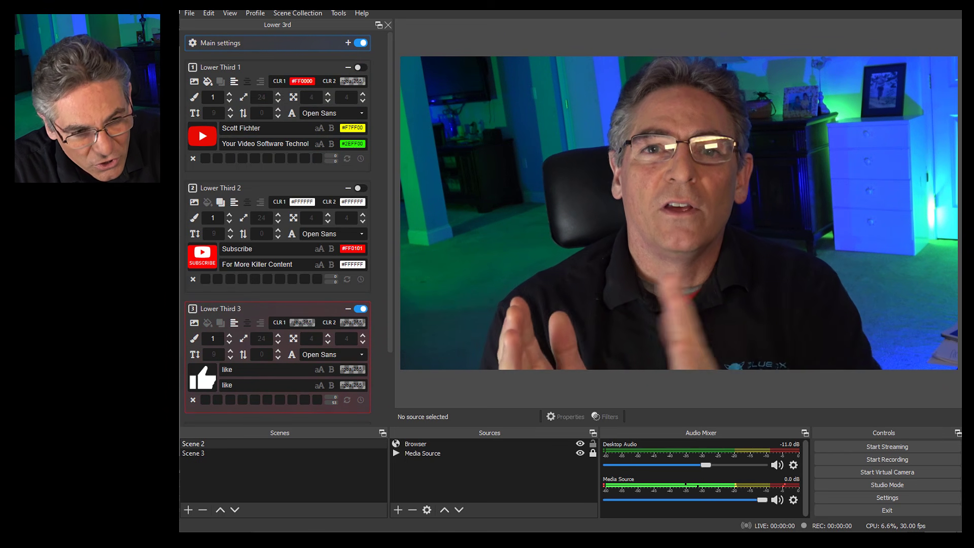
{"action": "key", "text": "shift+2"}
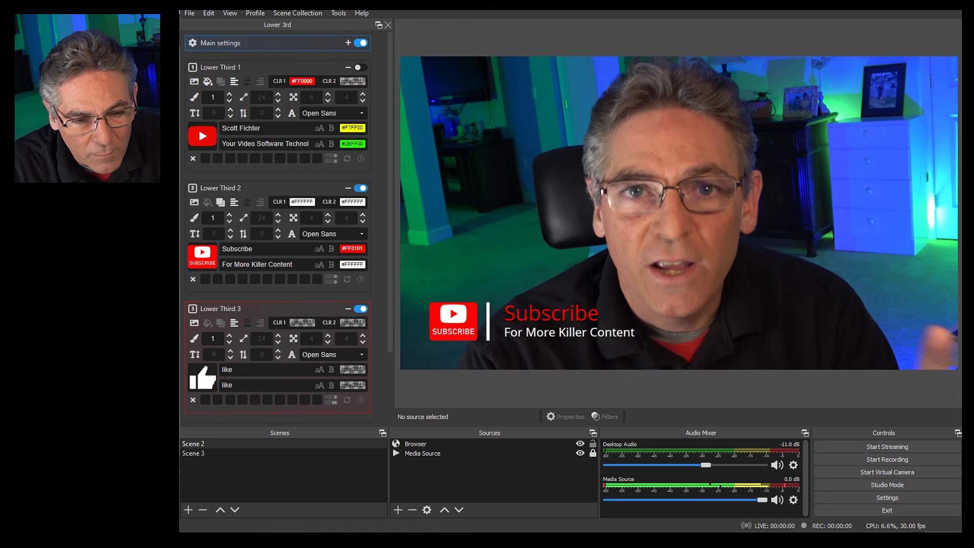
{"action": "key", "text": "shift+2"}
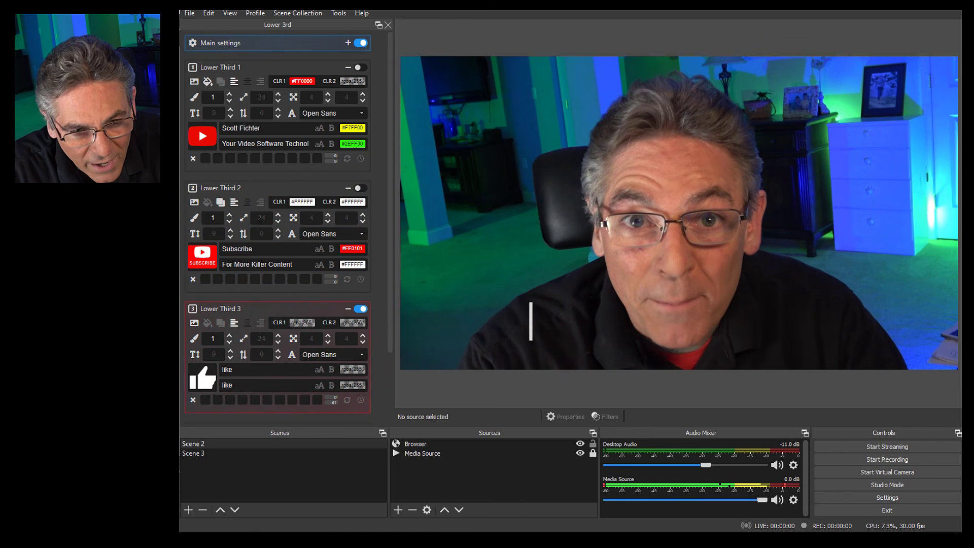
{"action": "key", "text": "shift+3"}
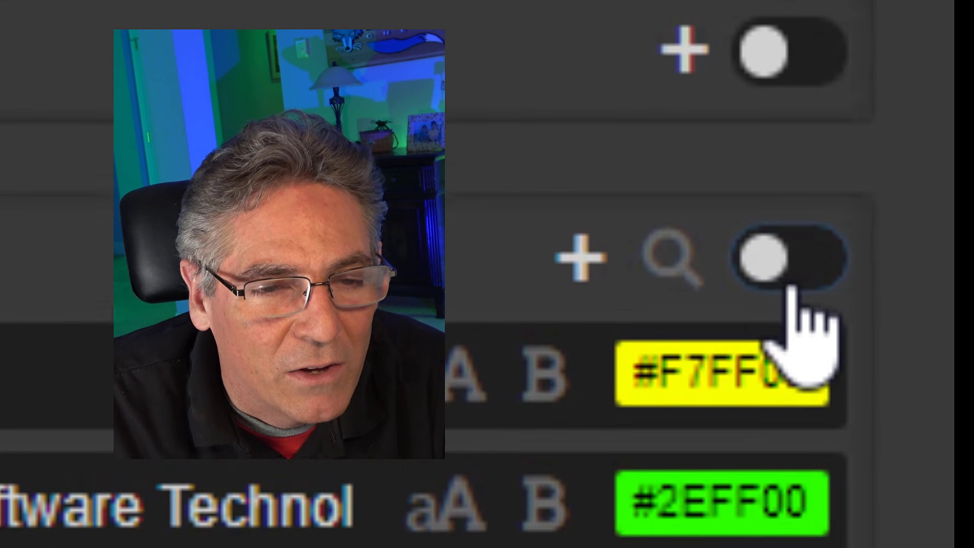
Step: Switch Lower Third 1 on and off while the main settings switch is disabled
{"action": "left_click", "coordinate": [773, 288]}
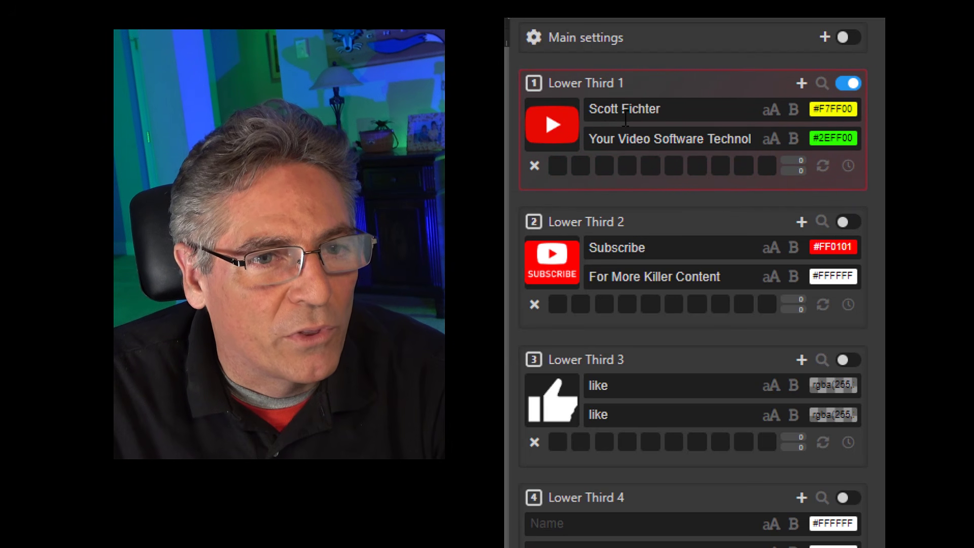
{"action": "left_click", "coordinate": [849, 83]}
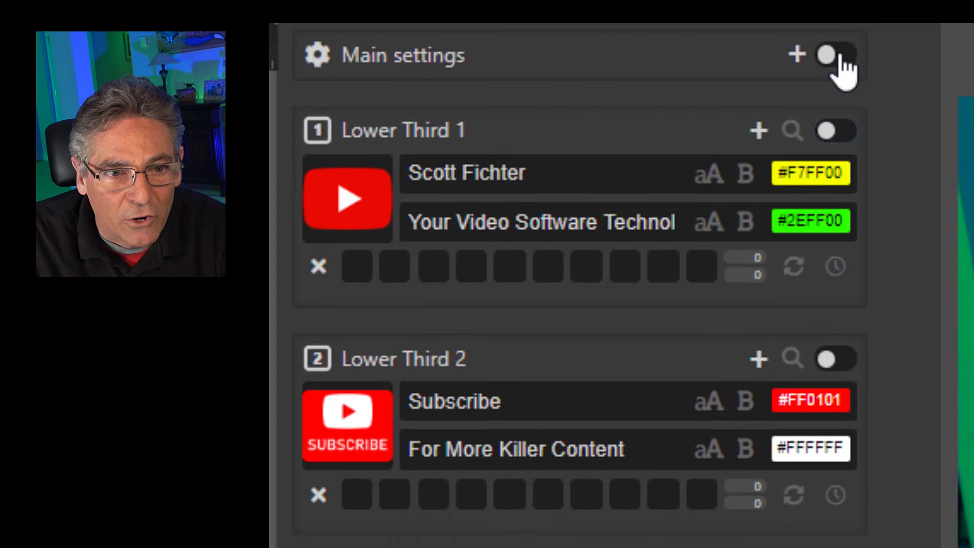
Step: Enable the main switch and Lower Third 1, turn both off, and toggle Lower Third 1 on and off alone
{"action": "left_click", "coordinate": [838, 55]}
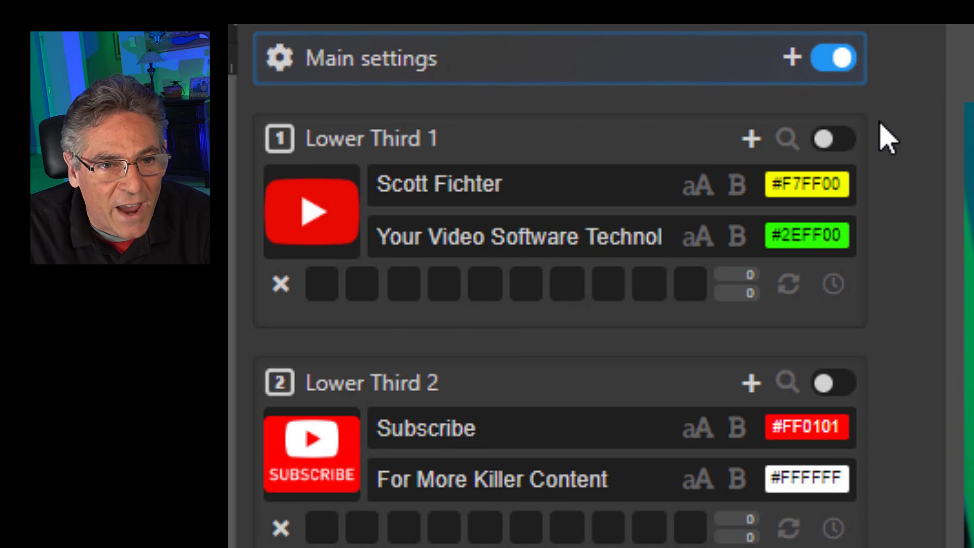
{"action": "left_click", "coordinate": [823, 140]}
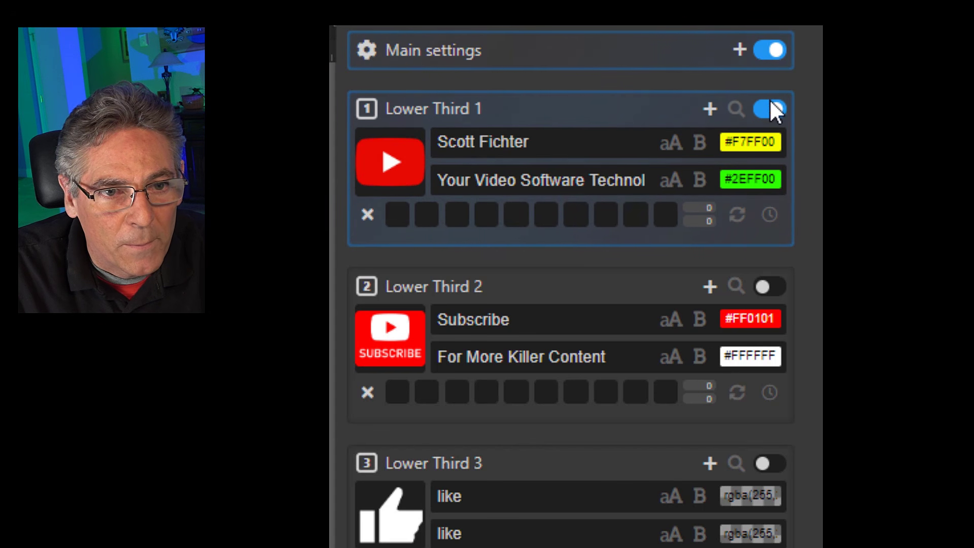
{"action": "left_click", "coordinate": [772, 108]}
{"action": "left_click", "coordinate": [772, 51]}
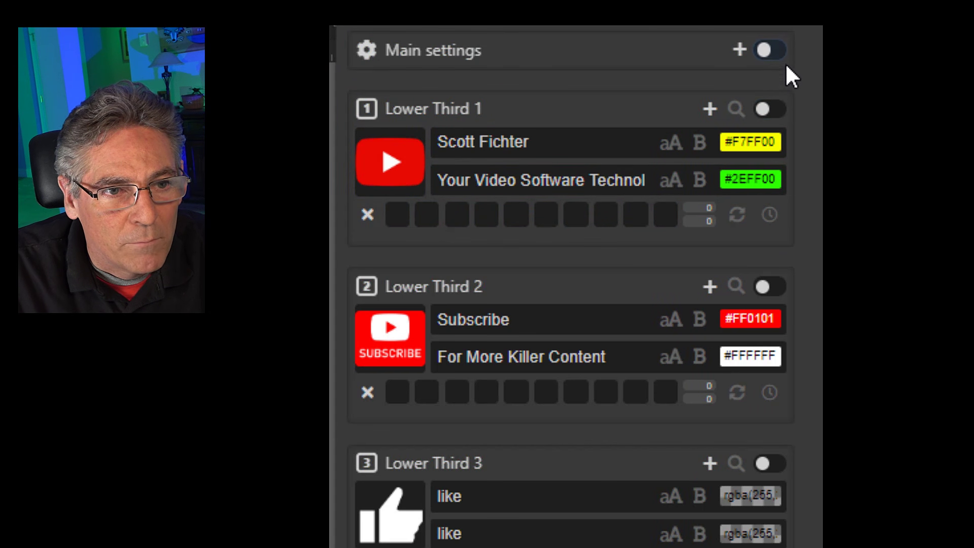
{"action": "left_click", "coordinate": [770, 110]}
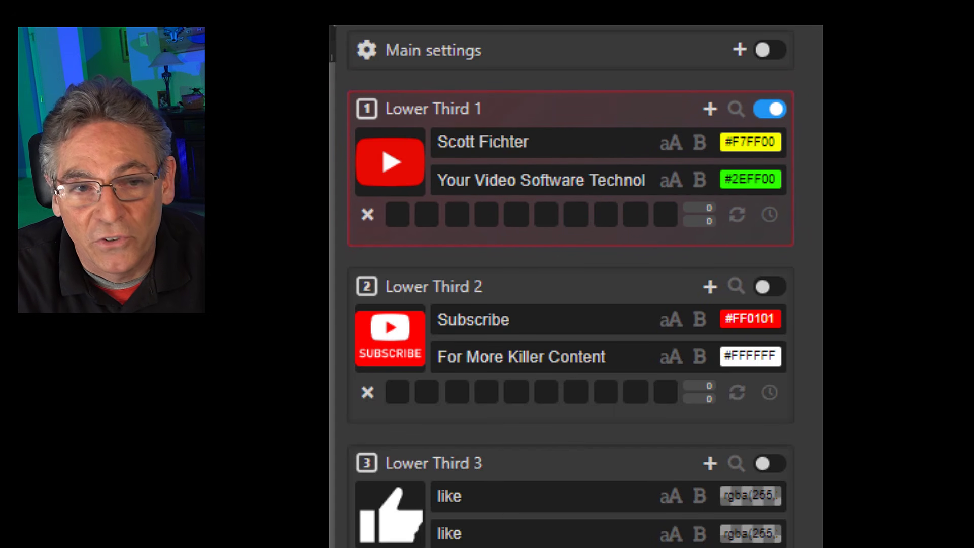
{"action": "left_click", "coordinate": [775, 109]}
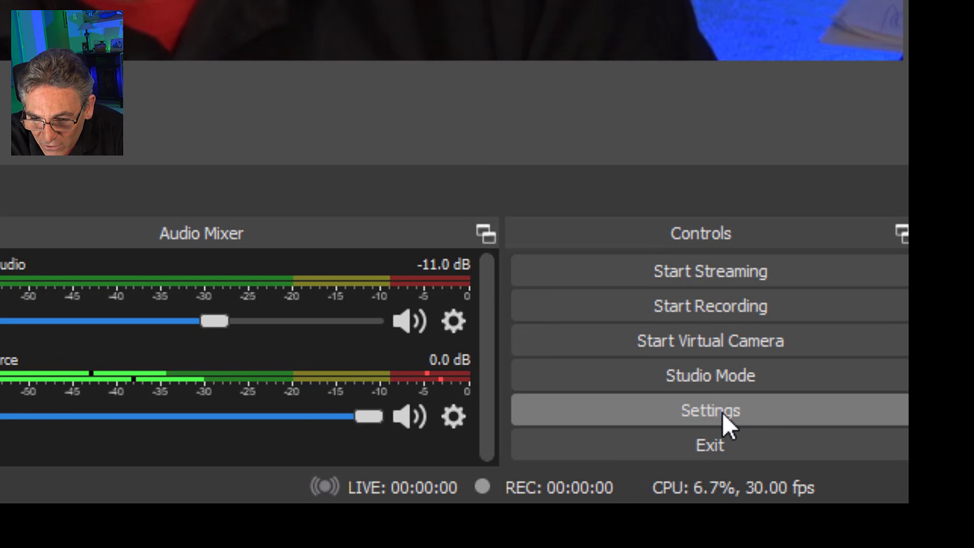
Step: Look through the hotkey settings for the lower-thirds entries
{"action": "left_click", "coordinate": [722, 413]}
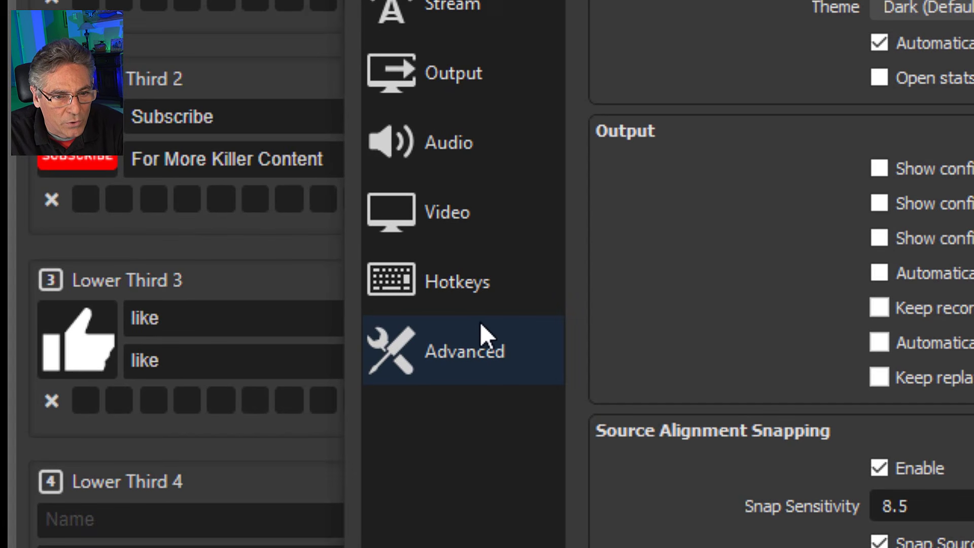
{"action": "left_click", "coordinate": [471, 284]}
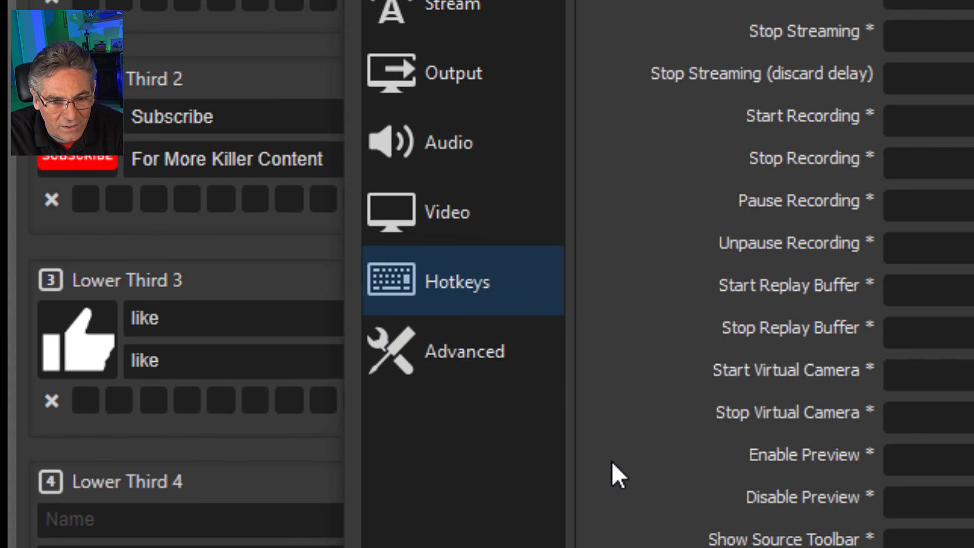
{"action": "scroll", "coordinate": [708, 441], "scroll_direction": "down", "scroll_amount": 3}
{"action": "scroll", "coordinate": [709, 442], "scroll_direction": "down", "scroll_amount": 3}
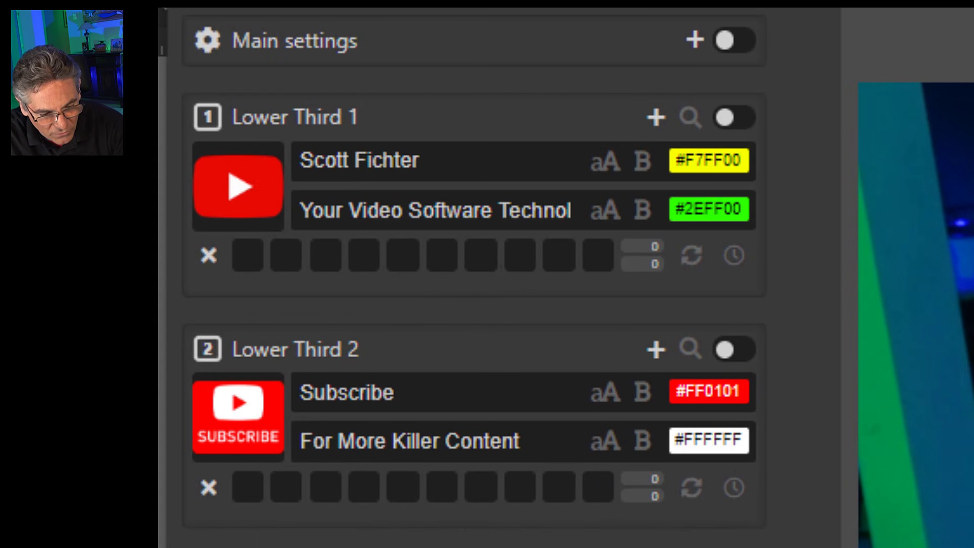
Step: Toggle Lower Third 1 on and off with its assigned hotkey
{"action": "key", "text": "shift+1"}
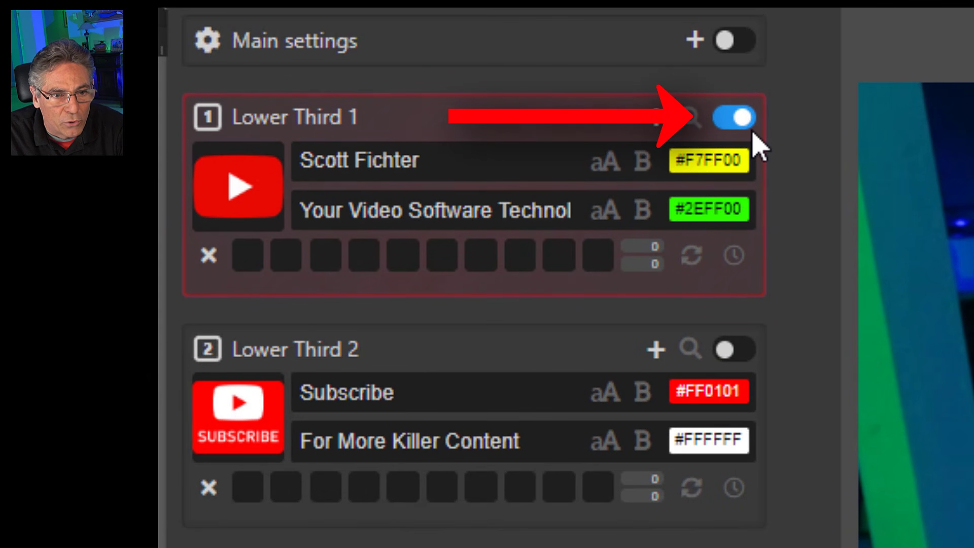
{"action": "key", "text": "shift+1"}
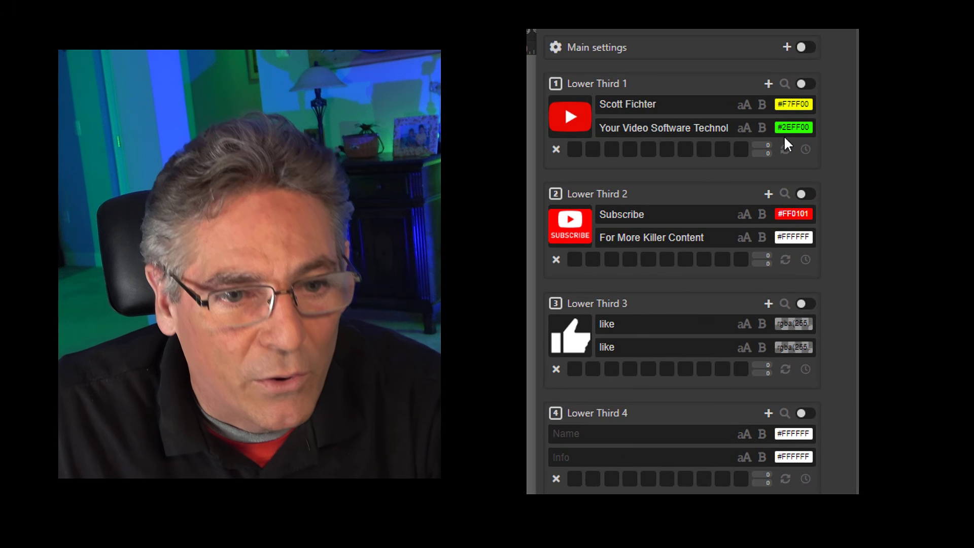
Step: Expand the detailed settings of Lower Thirds 4, 3, 2 and 1
{"action": "left_click", "coordinate": [769, 413]}
{"action": "left_click", "coordinate": [768, 304]}
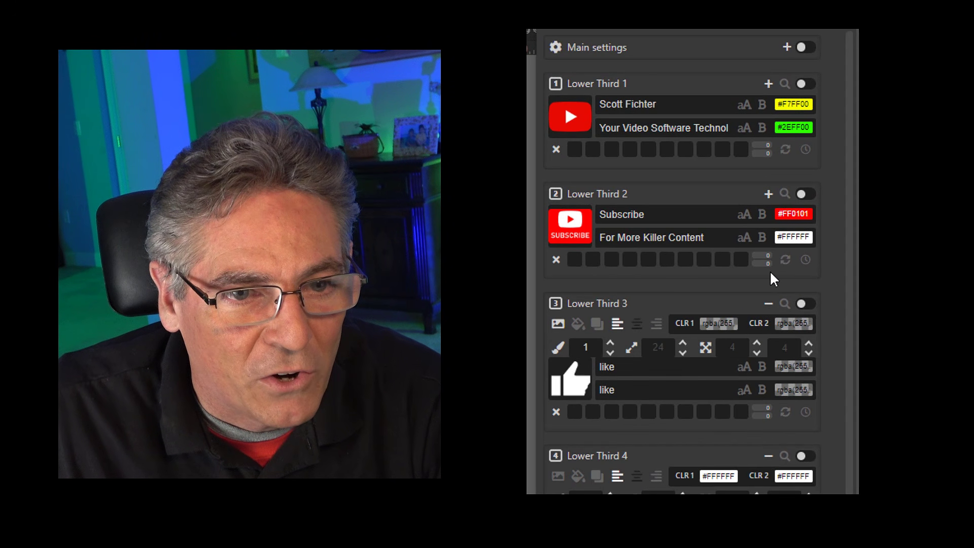
{"action": "left_click", "coordinate": [769, 193]}
{"action": "left_click", "coordinate": [768, 83]}
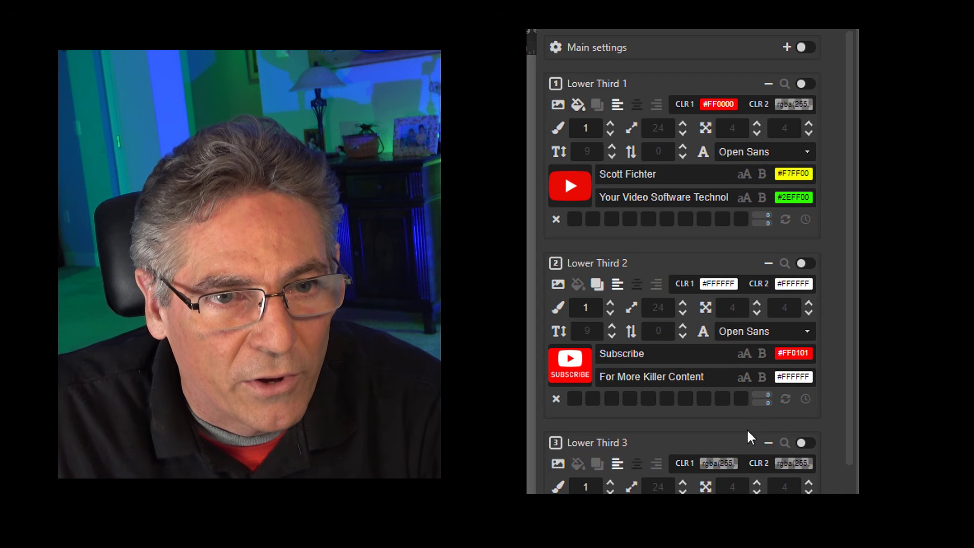
Step: Expand the main settings and choose Dark as the control panel theme
{"action": "left_click", "coordinate": [787, 48]}
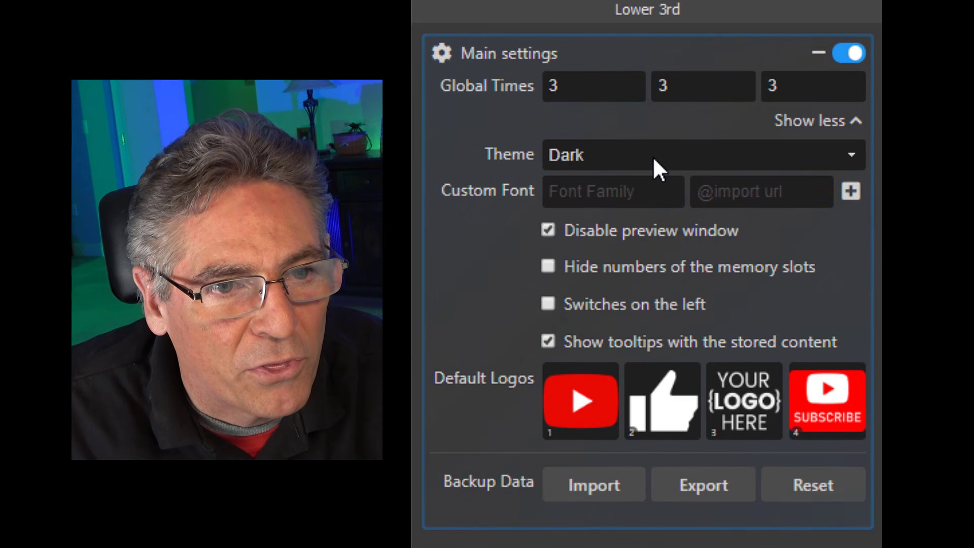
{"action": "left_click", "coordinate": [655, 160]}
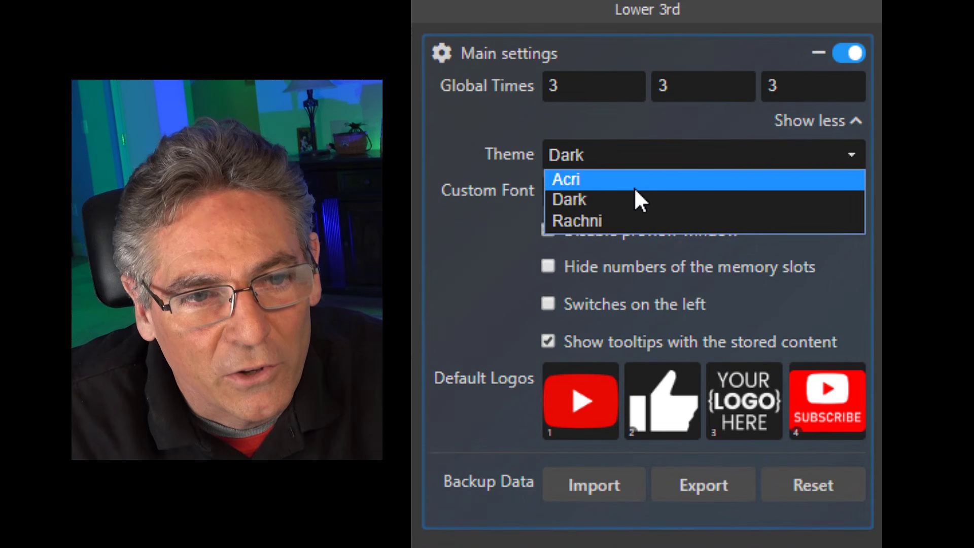
{"action": "left_click", "coordinate": [664, 202]}
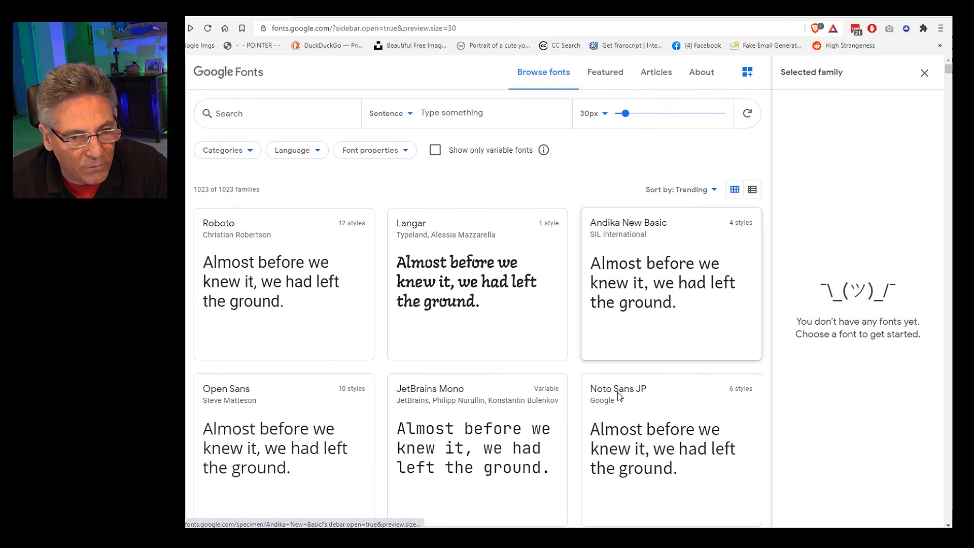
Step: Look over the Google Fonts catalogue in the browser and filter the list by the Thickness property
{"action": "scroll", "coordinate": [600, 335], "scroll_direction": "down", "scroll_amount": 12}
{"action": "scroll", "coordinate": [591, 328], "scroll_direction": "up", "scroll_amount": 12}
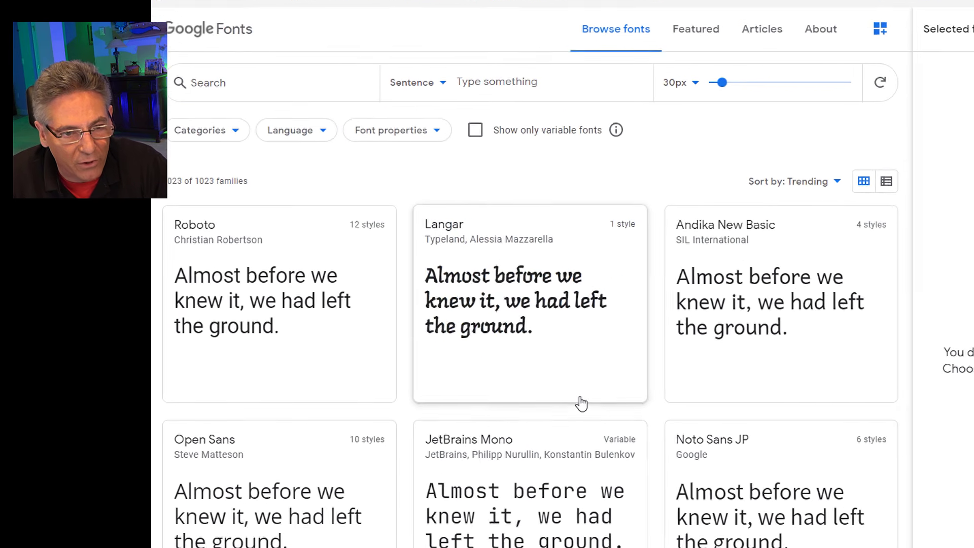
{"action": "left_click", "coordinate": [436, 130]}
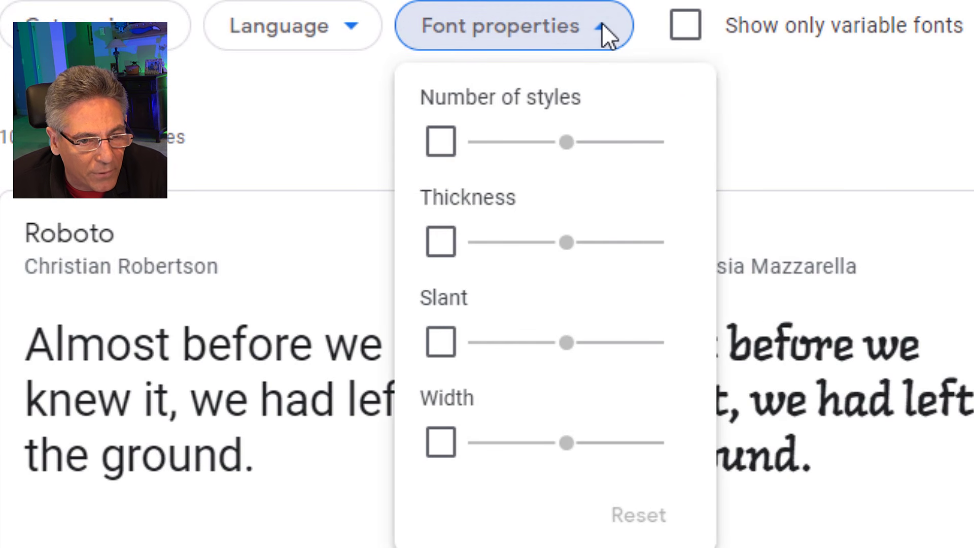
{"action": "left_click", "coordinate": [441, 243]}
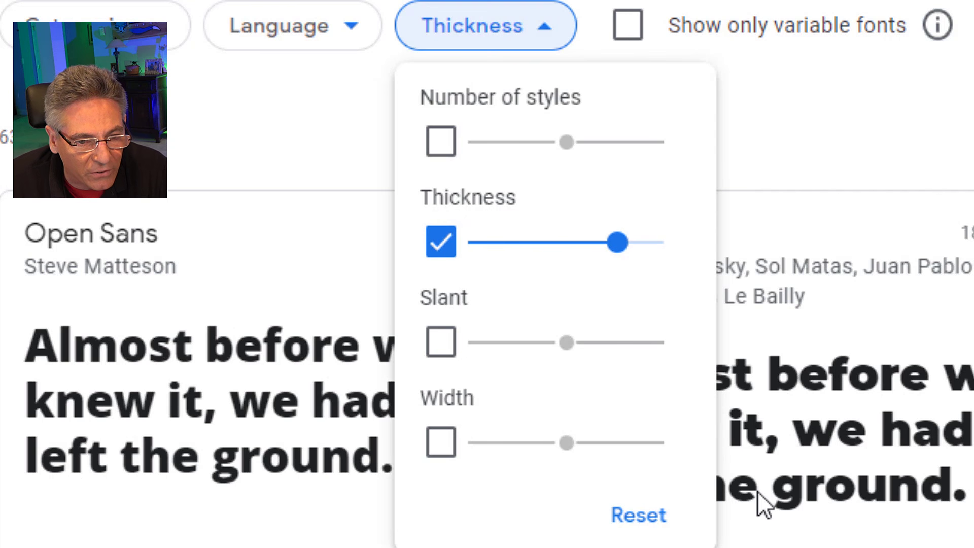
{"action": "left_click", "coordinate": [613, 206]}
Step: Browse the filtered fonts and open the page of the Luckiest Guy font
{"action": "scroll", "coordinate": [613, 210], "scroll_direction": "down", "scroll_amount": 14}
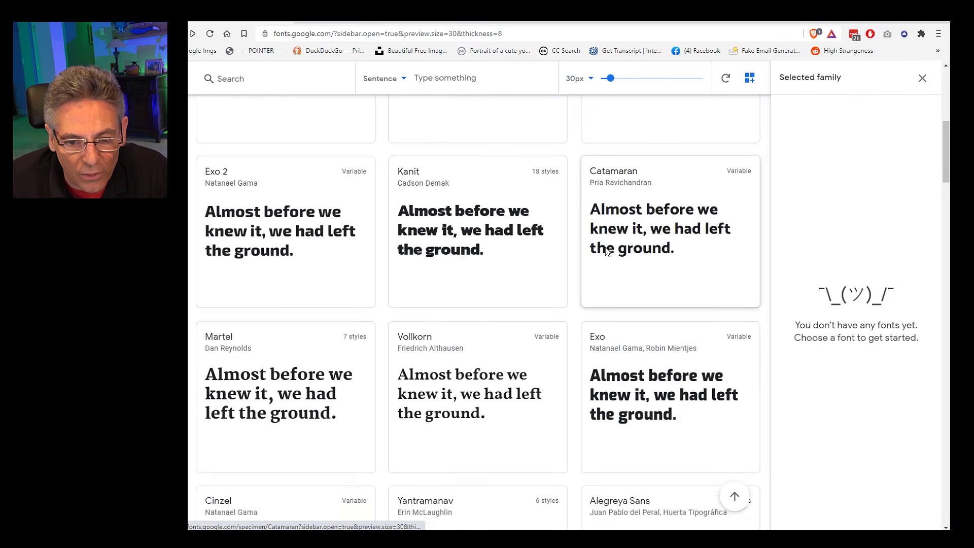
{"action": "scroll", "coordinate": [610, 270], "scroll_direction": "down", "scroll_amount": 20}
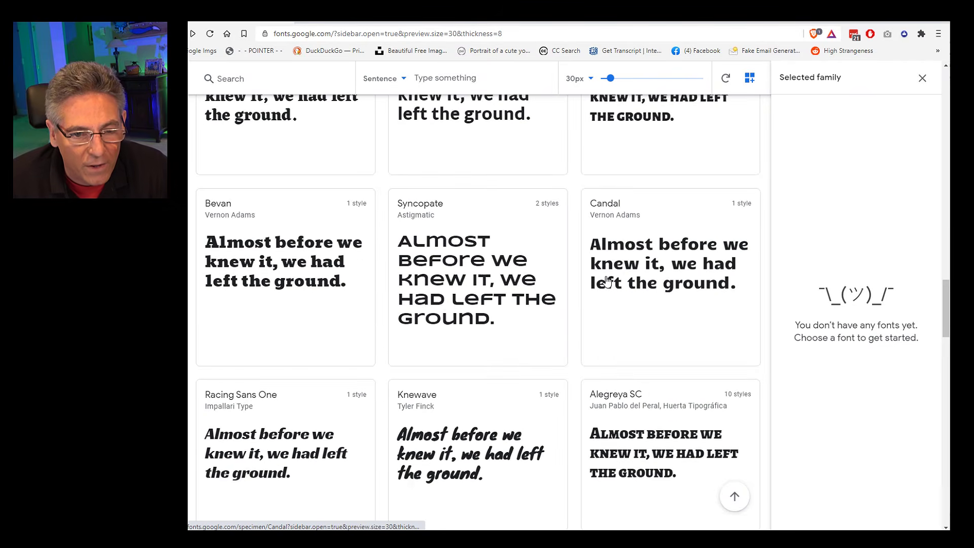
{"action": "scroll", "coordinate": [609, 328], "scroll_direction": "up", "scroll_amount": 7}
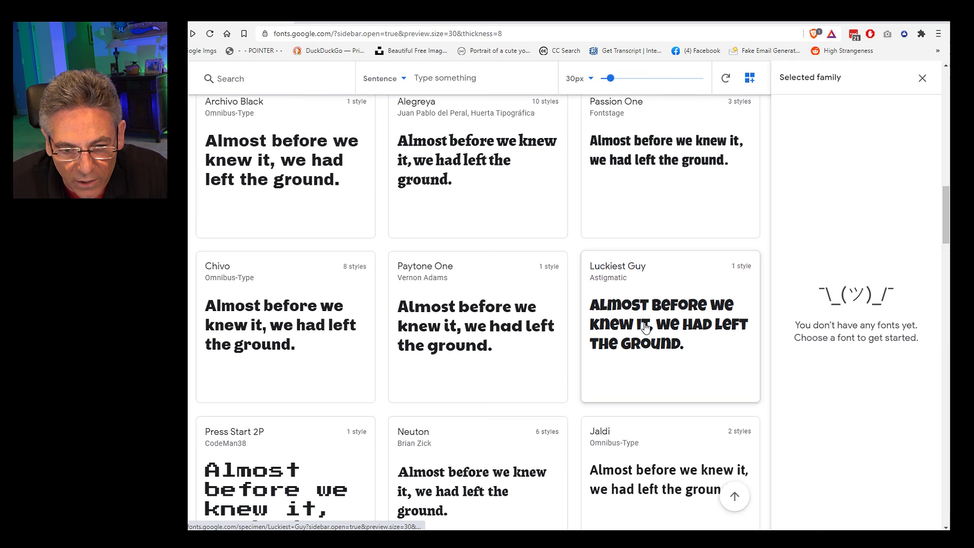
{"action": "left_click", "coordinate": [645, 327]}
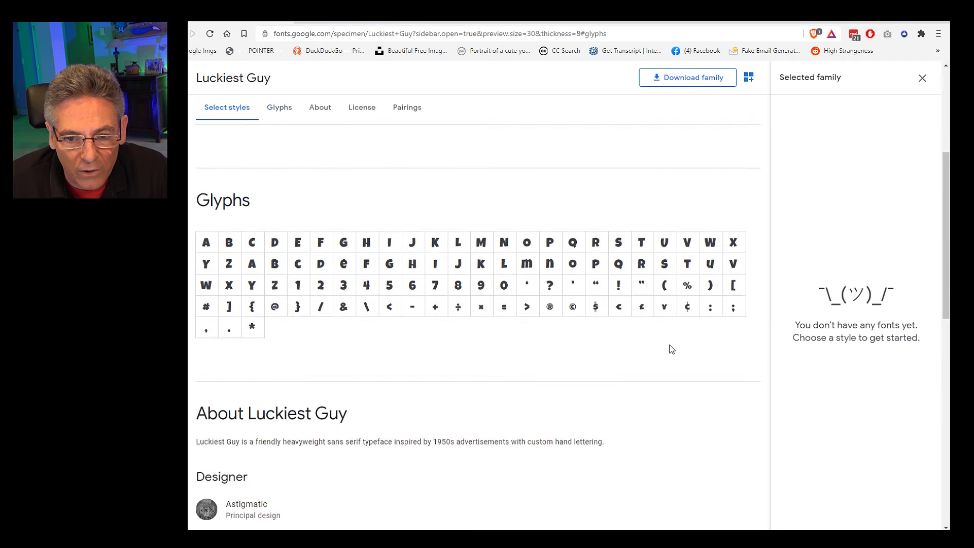
{"action": "scroll", "coordinate": [680, 355], "scroll_direction": "up", "scroll_amount": 5}
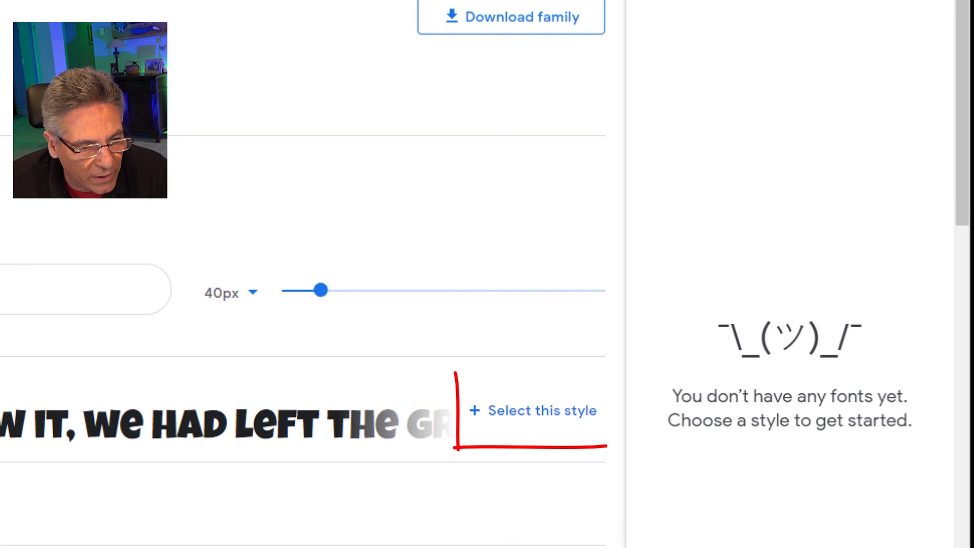
{"action": "left_click", "coordinate": [524, 425]}
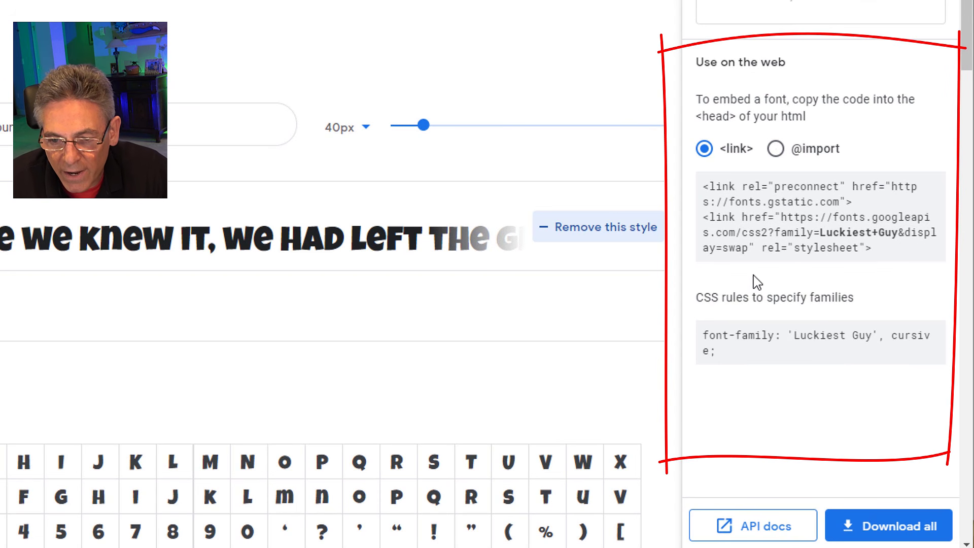
{"action": "left_click", "coordinate": [775, 148]}
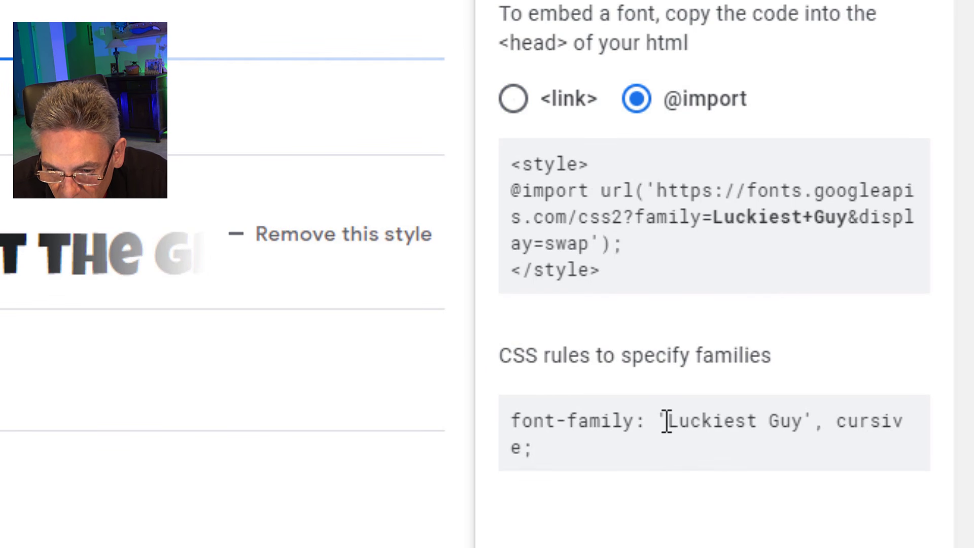
Step: Copy the complete Luckiest Guy font-family rule and paste it into the custom Font Family field in OBS Studio
{"action": "left_click_drag", "start_coordinate": [676, 421], "coordinate": [804, 421]}
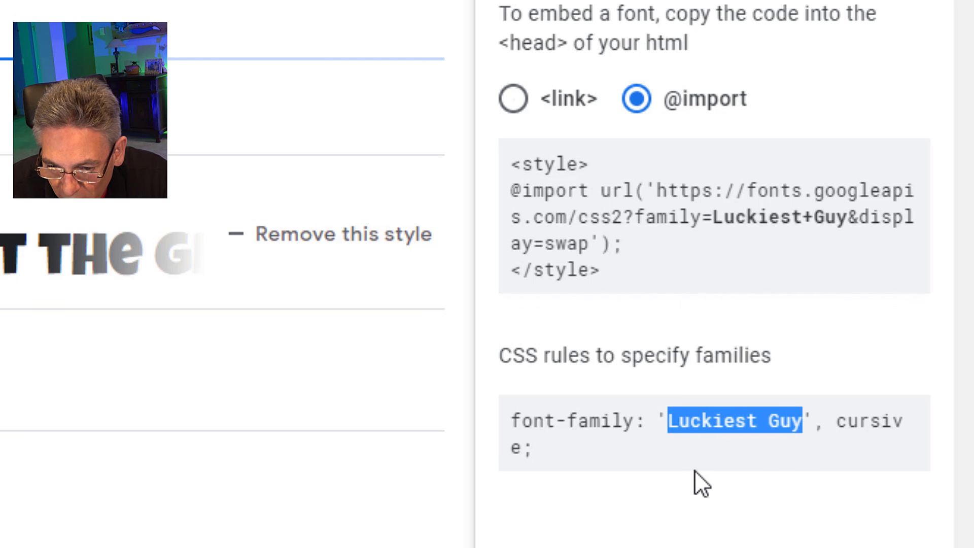
{"action": "left_click", "coordinate": [616, 468]}
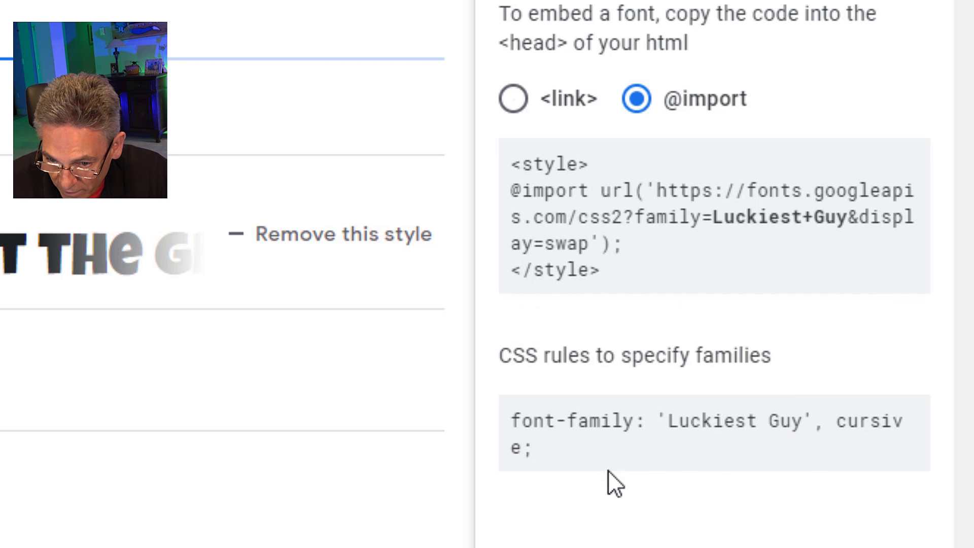
{"action": "left_click_drag", "start_coordinate": [546, 458], "coordinate": [512, 421]}
{"action": "key", "text": "ctrl+c"}
{"action": "right_click", "coordinate": [523, 421]}
{"action": "left_click", "coordinate": [568, 454]}
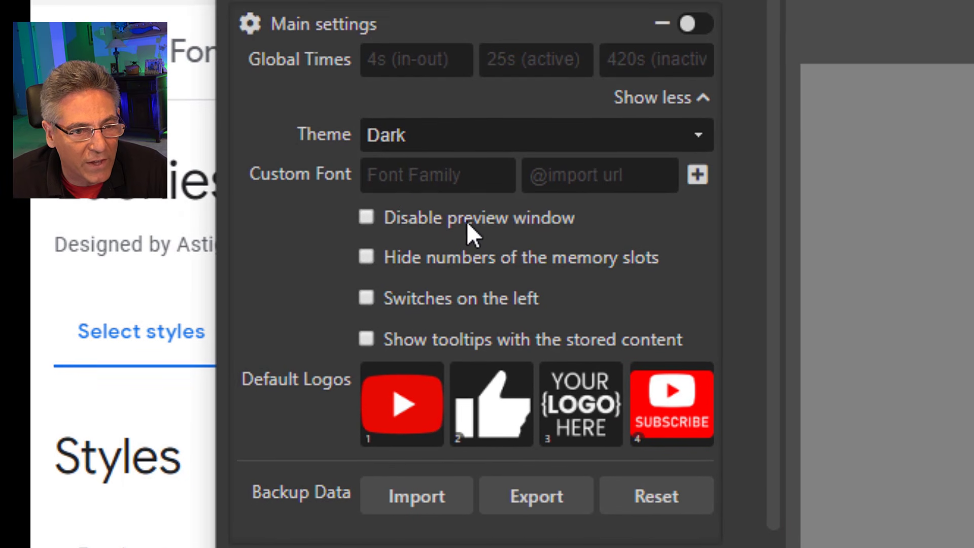
{"action": "left_click", "coordinate": [404, 177]}
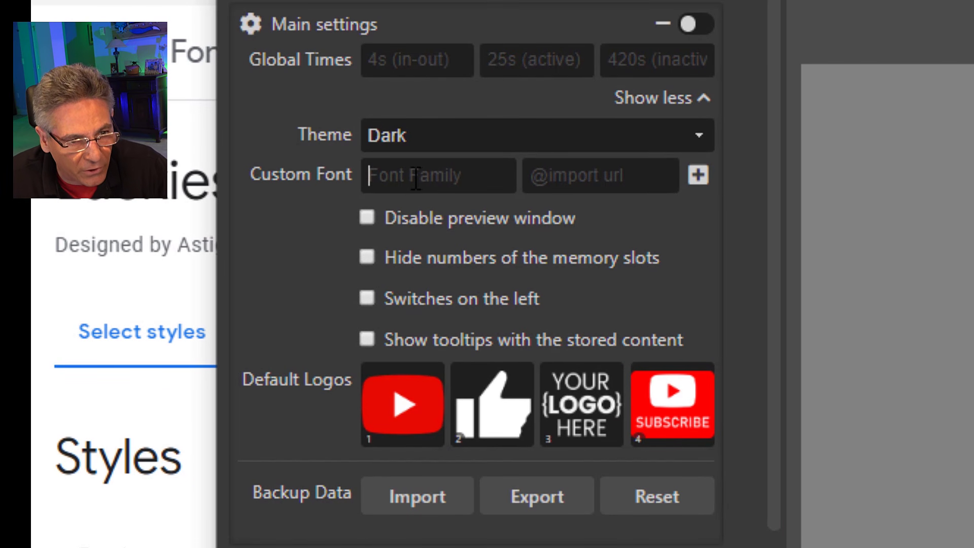
{"action": "key", "text": "ctrl+v"}
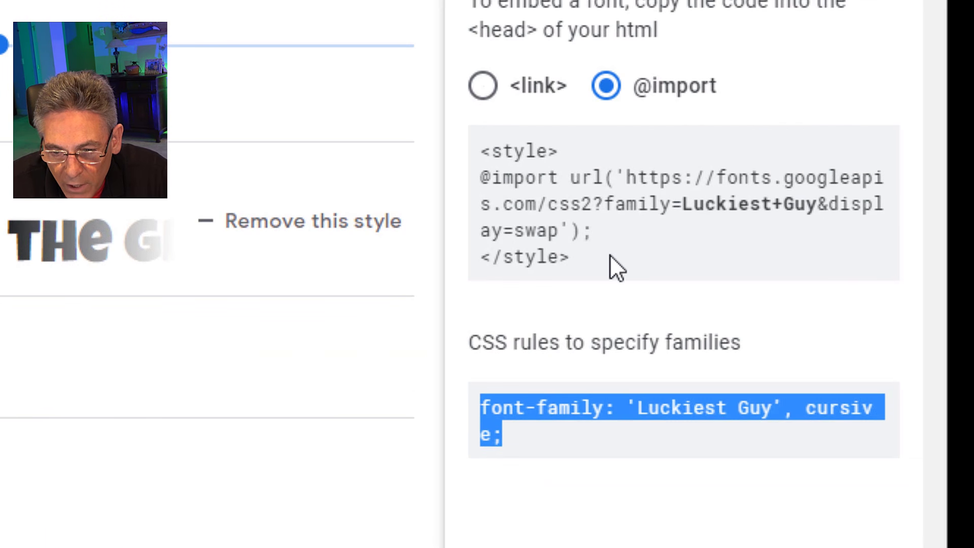
{"action": "left_click_drag", "start_coordinate": [832, 355], "coordinate": [733, 266]}
{"action": "right_click", "coordinate": [747, 268]}
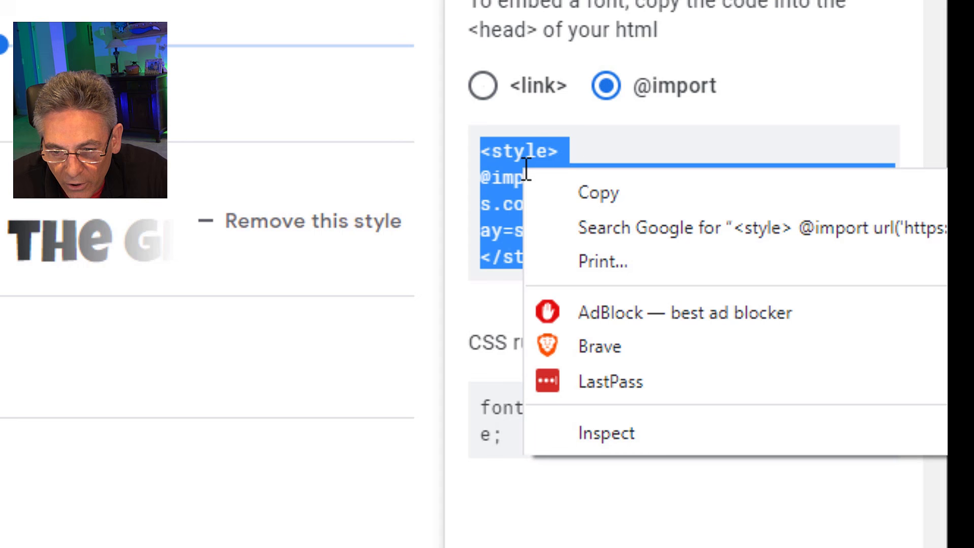
{"action": "left_click", "coordinate": [570, 192]}
{"action": "key", "text": "alt+Tab"}
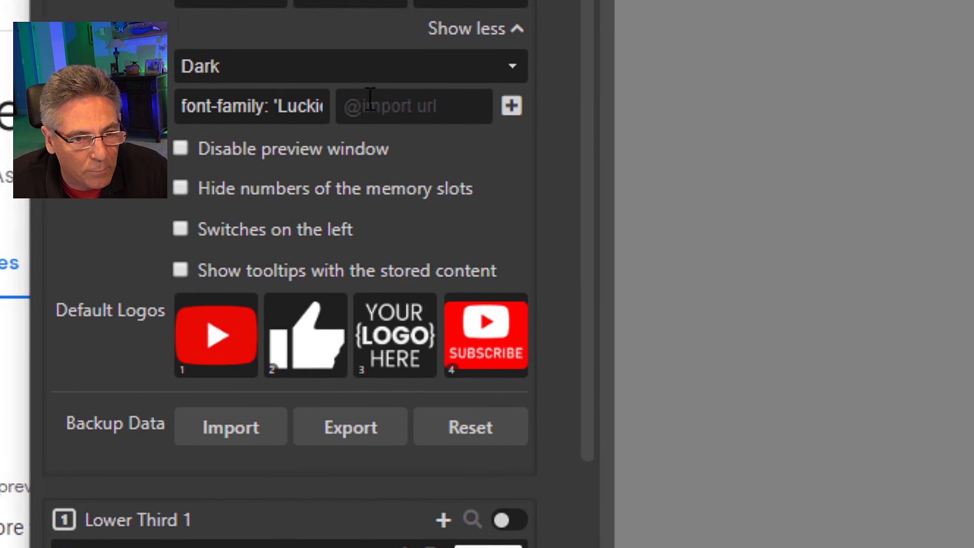
{"action": "left_click", "coordinate": [547, 193]}
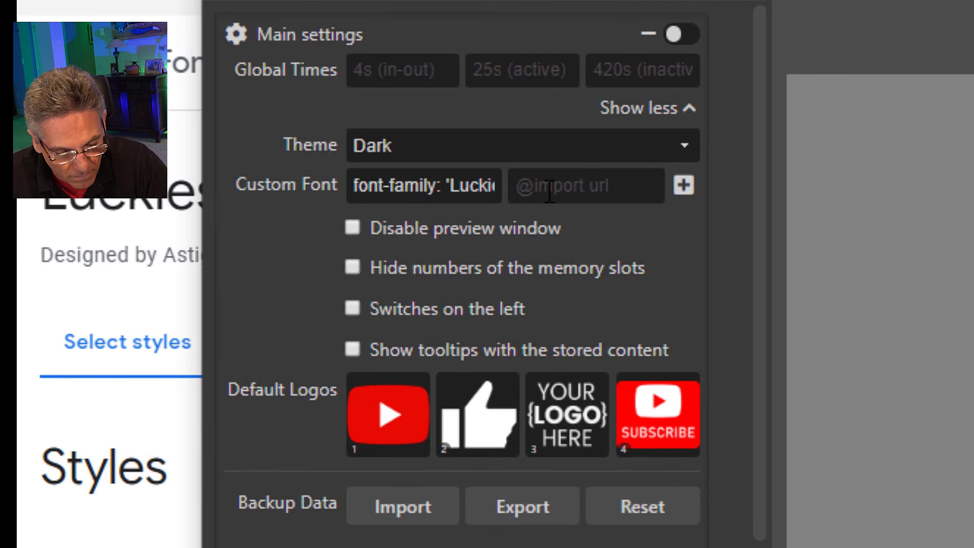
{"action": "key", "text": "ctrl+v"}
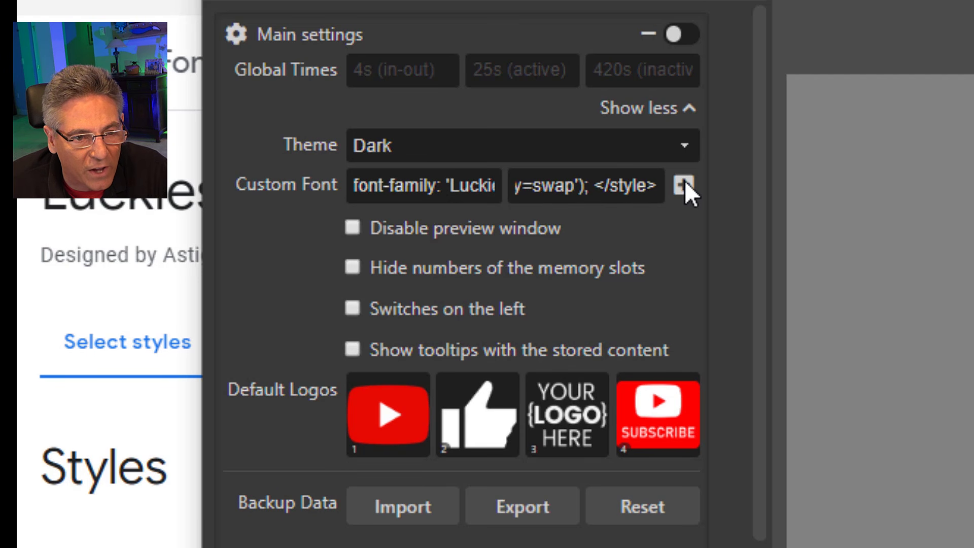
{"action": "left_click", "coordinate": [684, 185]}
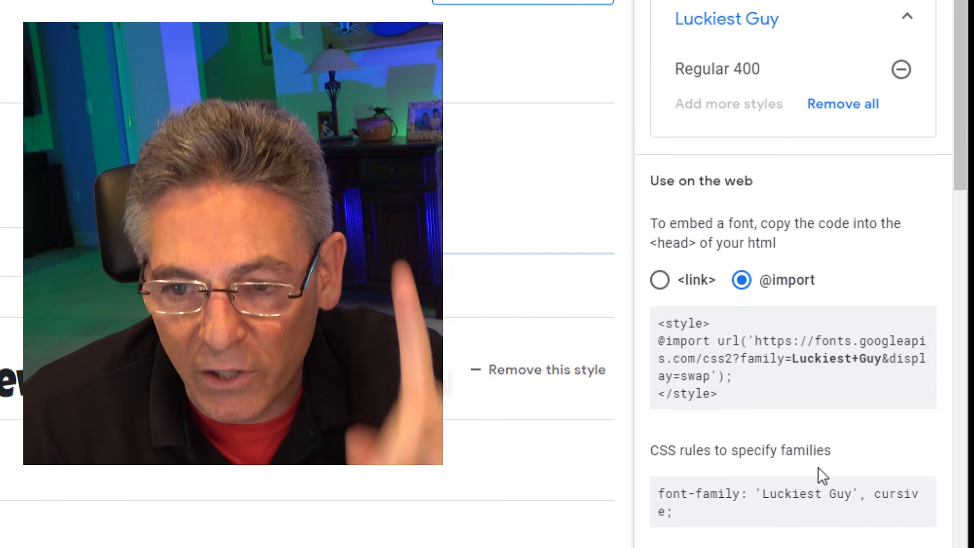
Step: Remove Luckiest Guy from the selected families in Google Fonts, return to the font list and select the Bold 700 style of Jaldi
{"action": "left_click", "coordinate": [832, 108]}
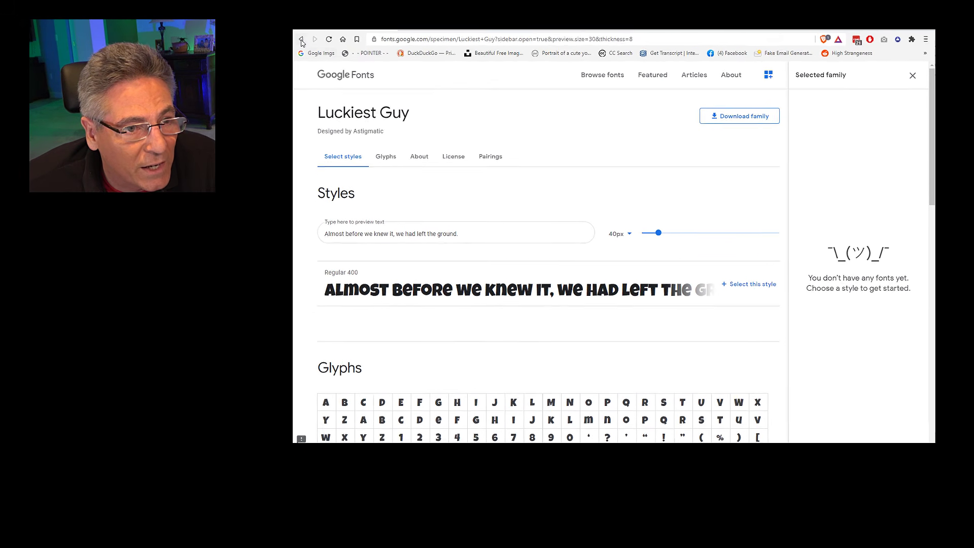
{"action": "left_click", "coordinate": [302, 39]}
{"action": "scroll", "coordinate": [433, 132], "scroll_direction": "down", "scroll_amount": 3}
{"action": "scroll", "coordinate": [517, 350], "scroll_direction": "down", "scroll_amount": 3}
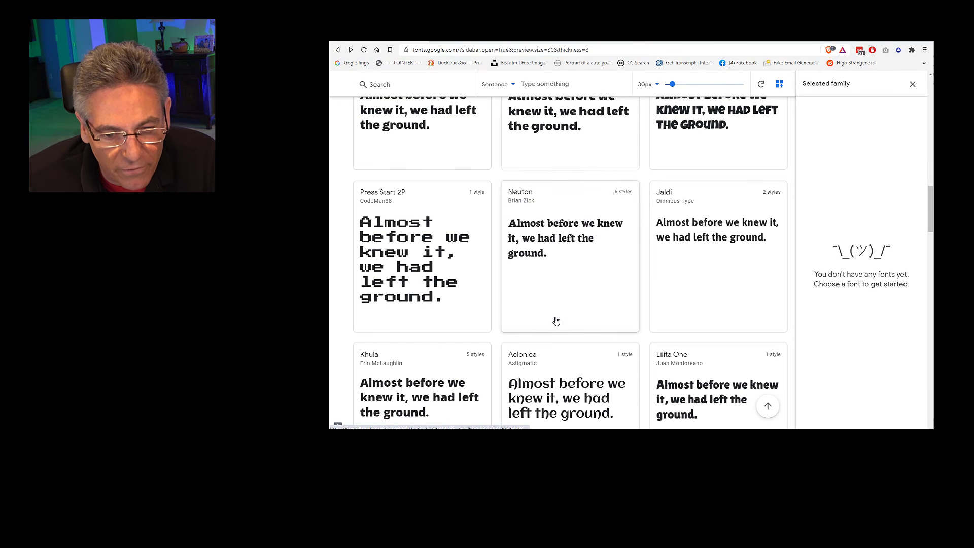
{"action": "left_click", "coordinate": [700, 239]}
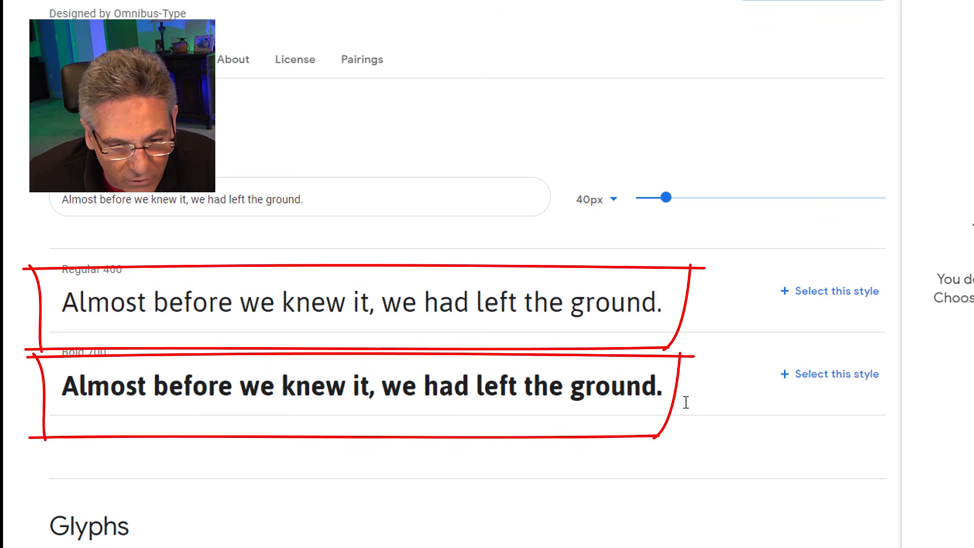
{"action": "left_click", "coordinate": [820, 387]}
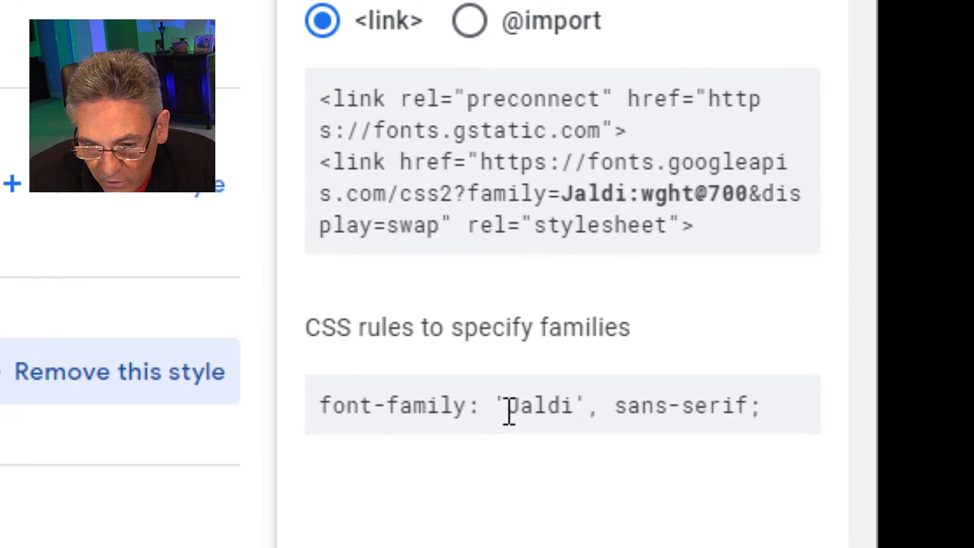
Step: Copy the complete Jaldi font-family rule and switch to the custom Font Family field in OBS Studio
{"action": "left_click_drag", "start_coordinate": [670, 441], "coordinate": [703, 442]}
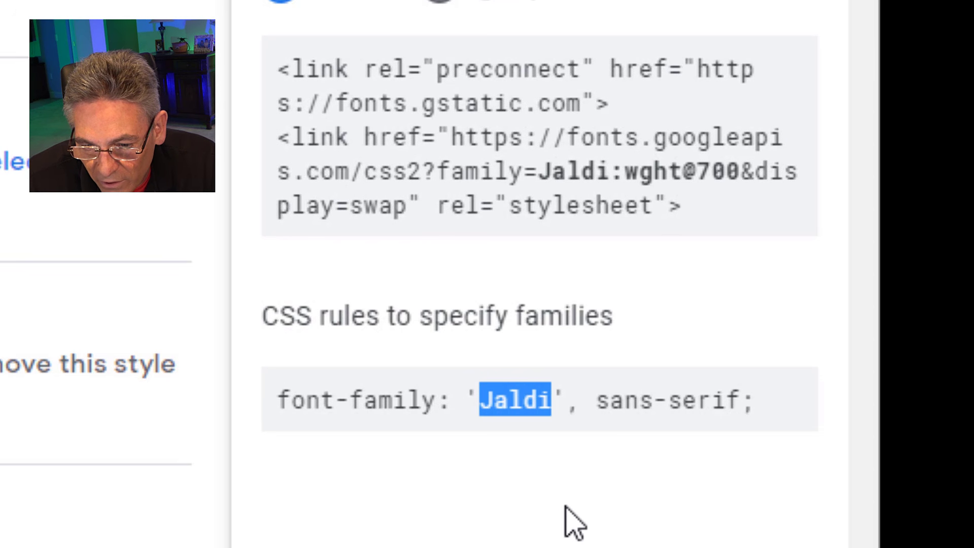
{"action": "left_click", "coordinate": [728, 406]}
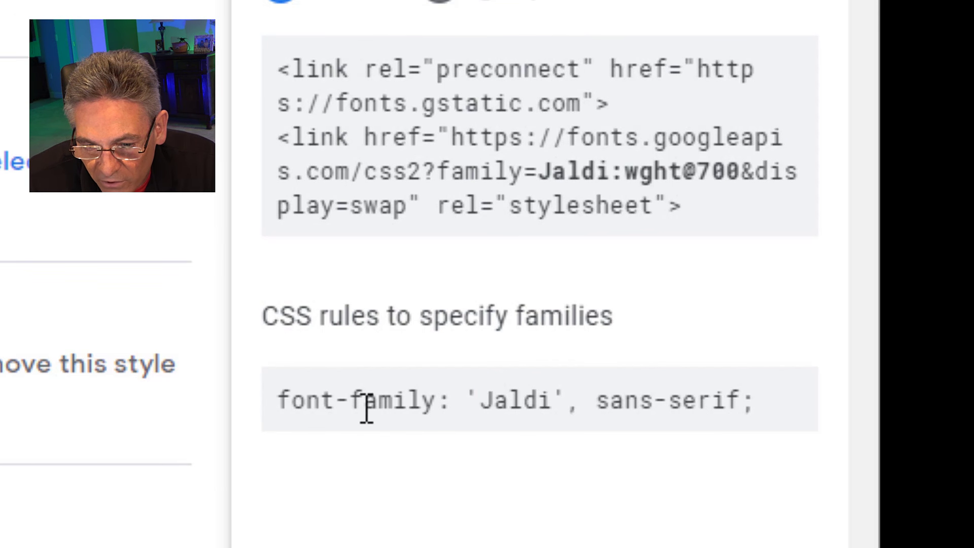
{"action": "triple_click", "coordinate": [296, 406]}
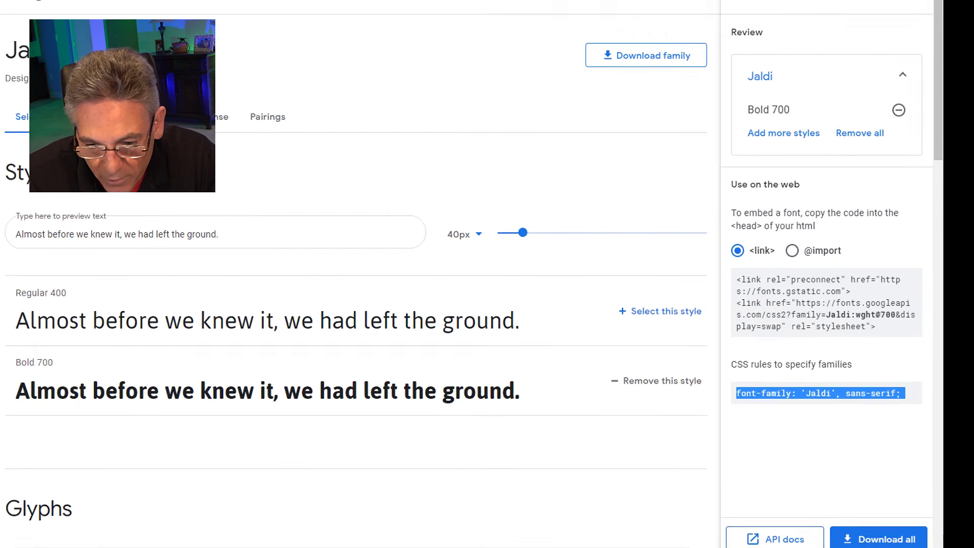
{"action": "key", "text": "alt+Tab"}
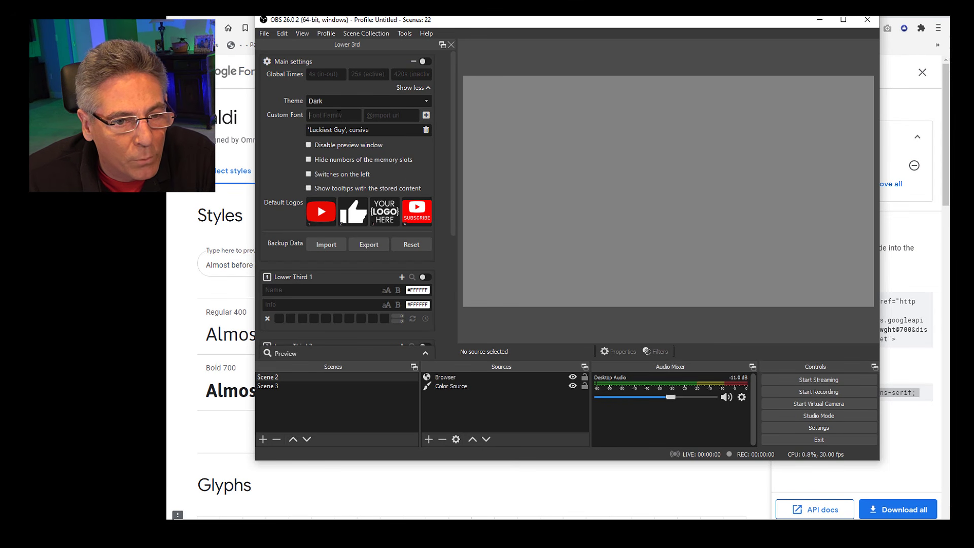
{"action": "left_click", "coordinate": [655, 498]}
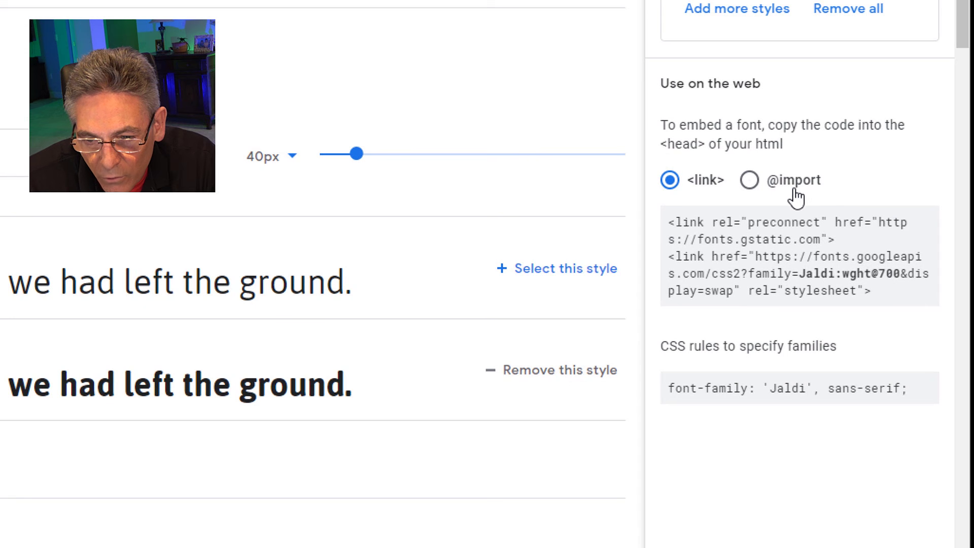
{"action": "left_click", "coordinate": [750, 181]}
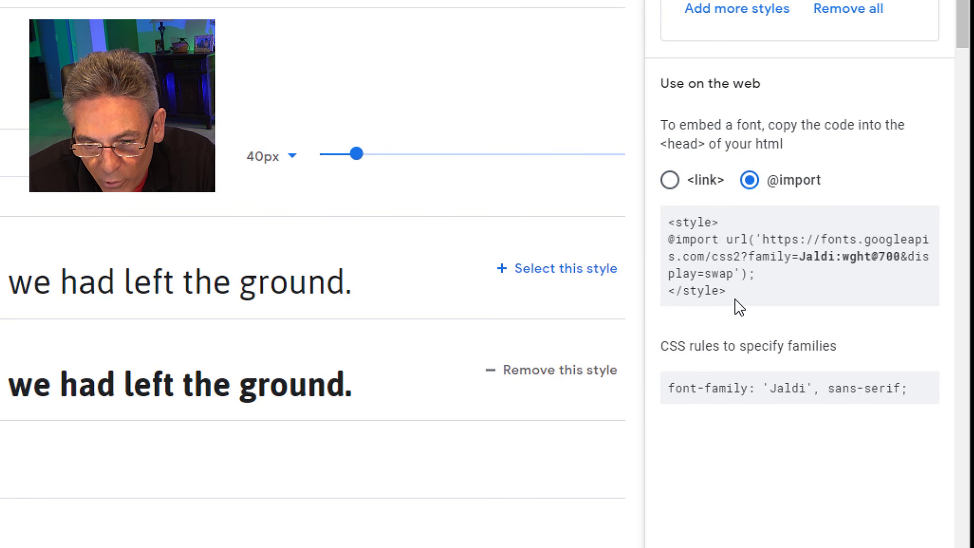
{"action": "left_click_drag", "start_coordinate": [741, 296], "coordinate": [670, 228]}
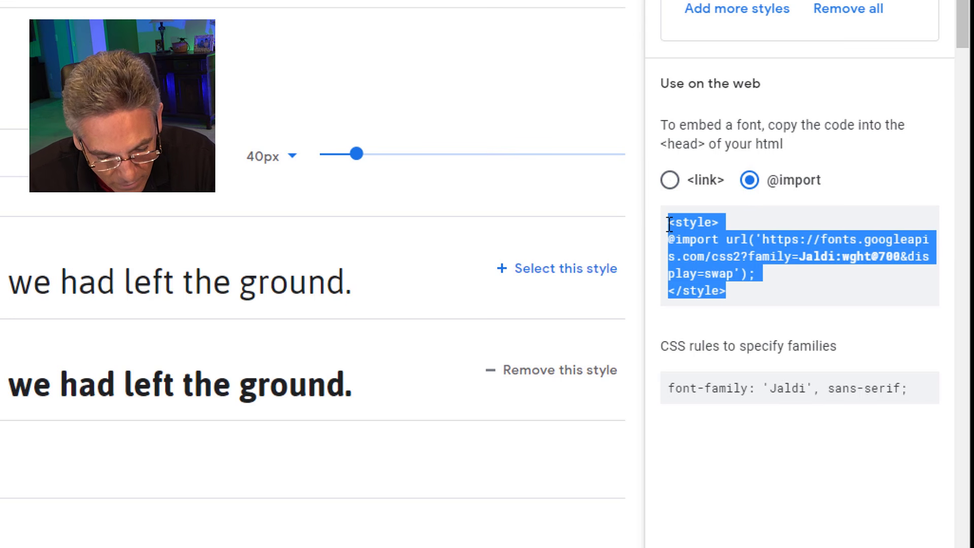
{"action": "key", "text": "ctrl+c"}
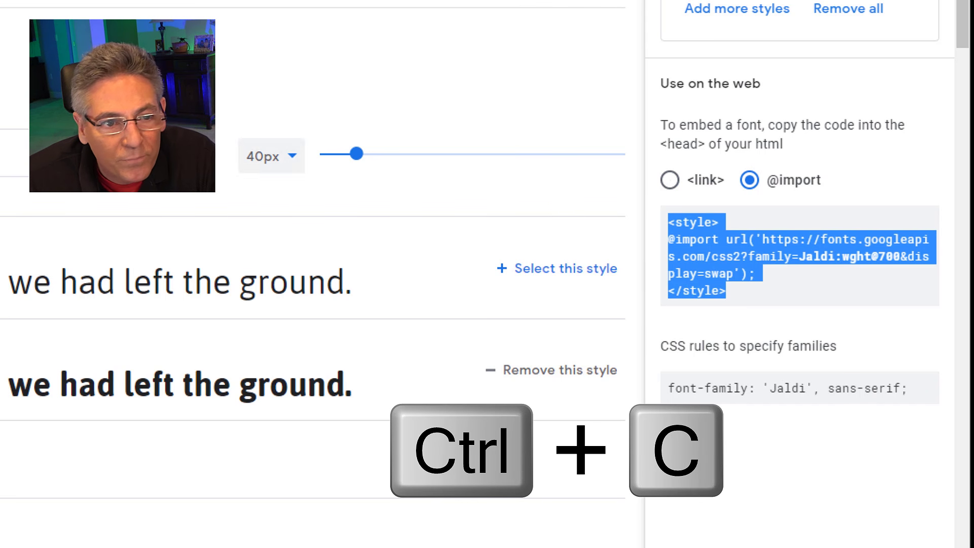
{"action": "key", "text": "alt+Tab"}
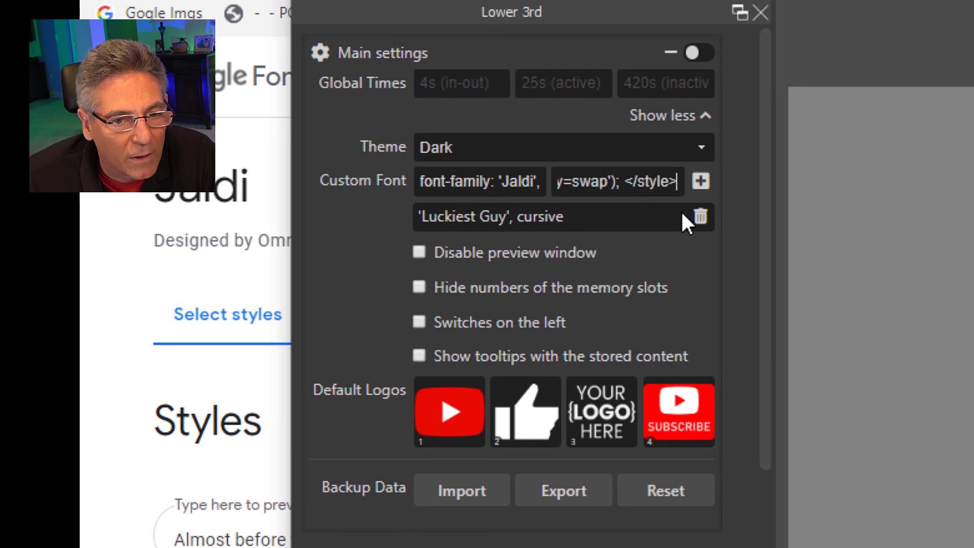
{"action": "left_click", "coordinate": [699, 179]}
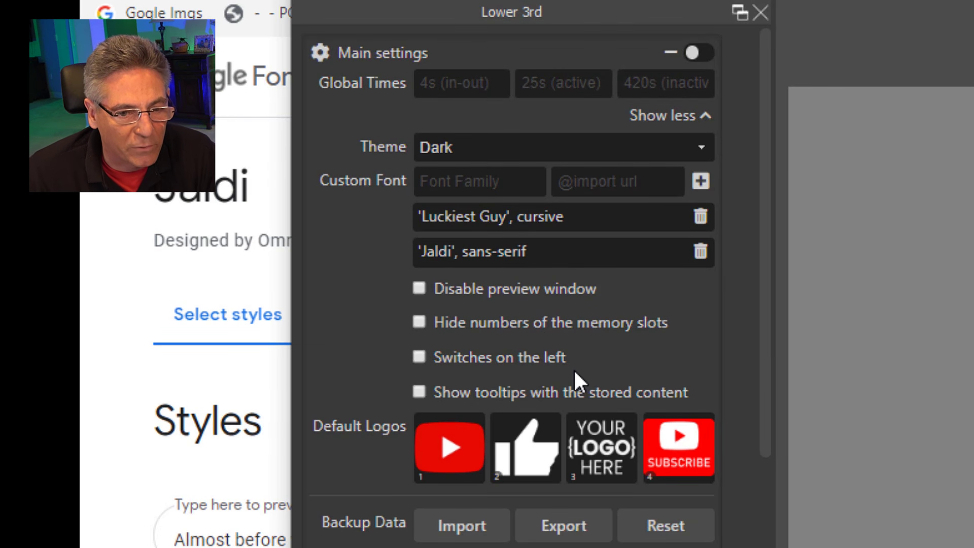
Step: Expand the Lower Third 1 settings and open its font list to examine the available fonts
{"action": "scroll", "coordinate": [629, 528], "scroll_direction": "down", "scroll_amount": 5}
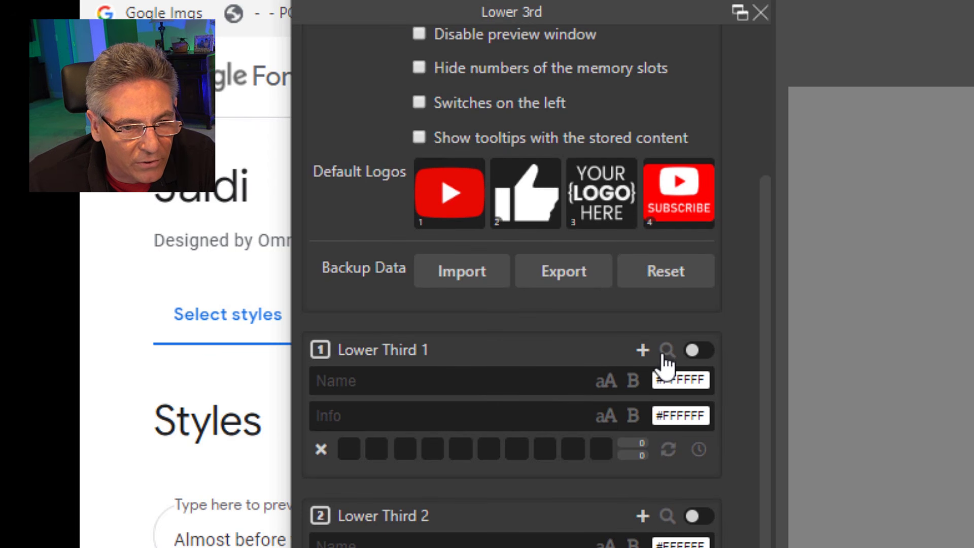
{"action": "left_click", "coordinate": [642, 350]}
{"action": "left_click", "coordinate": [634, 450]}
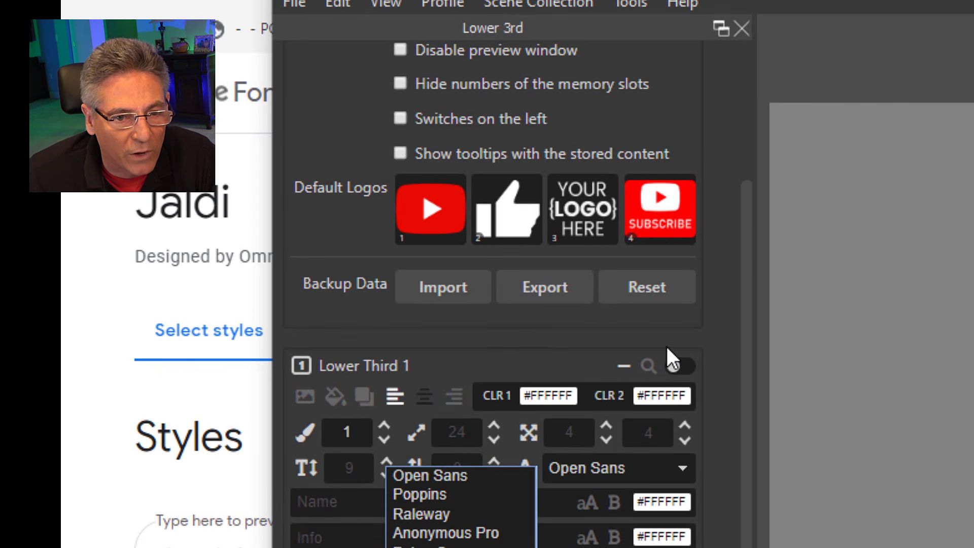
Step: Delete the custom fonts Jaldi and Luckiest Guy from the main settings
{"action": "scroll", "coordinate": [685, 462], "scroll_direction": "up", "scroll_amount": 5}
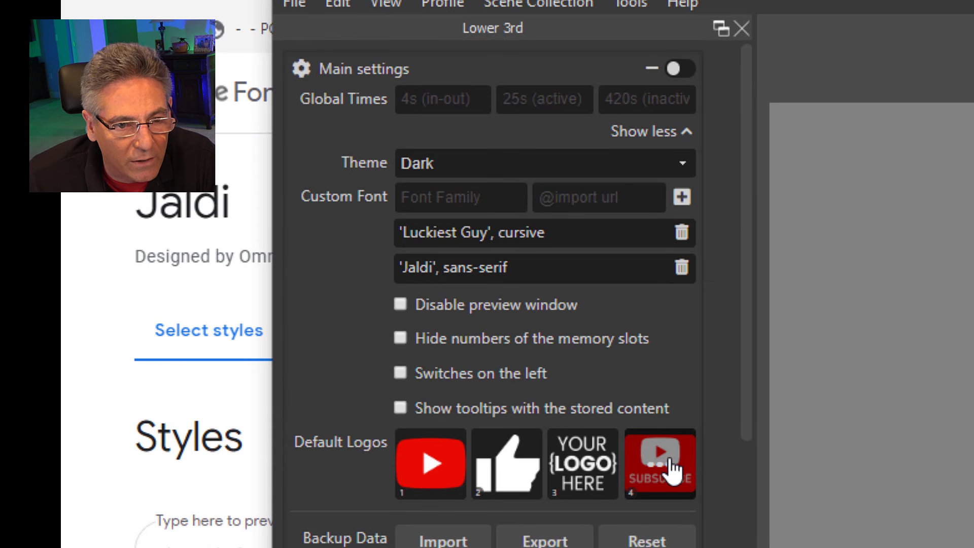
{"action": "left_click", "coordinate": [680, 266]}
{"action": "left_click", "coordinate": [682, 234]}
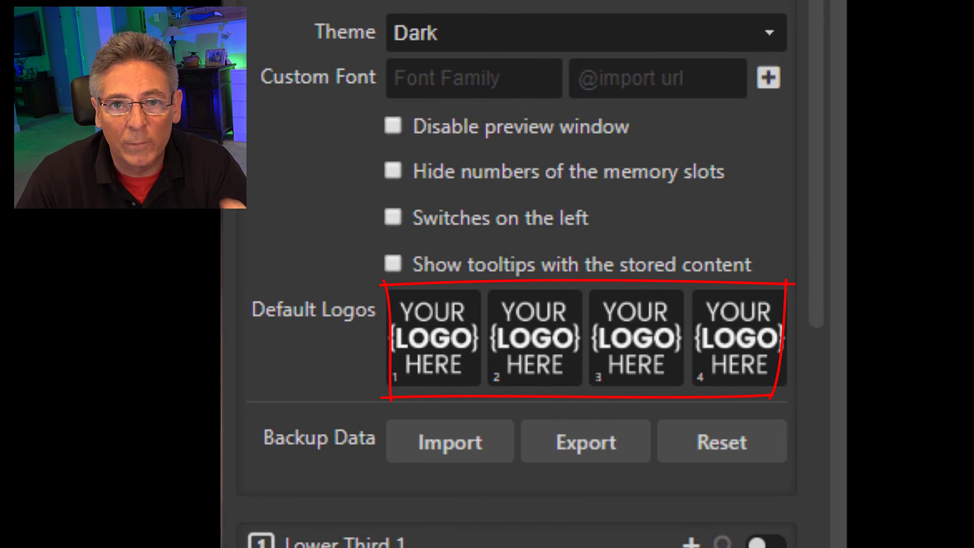
Step: Open the image chooser for the first default logo and cancel it
{"action": "left_click", "coordinate": [432, 343]}
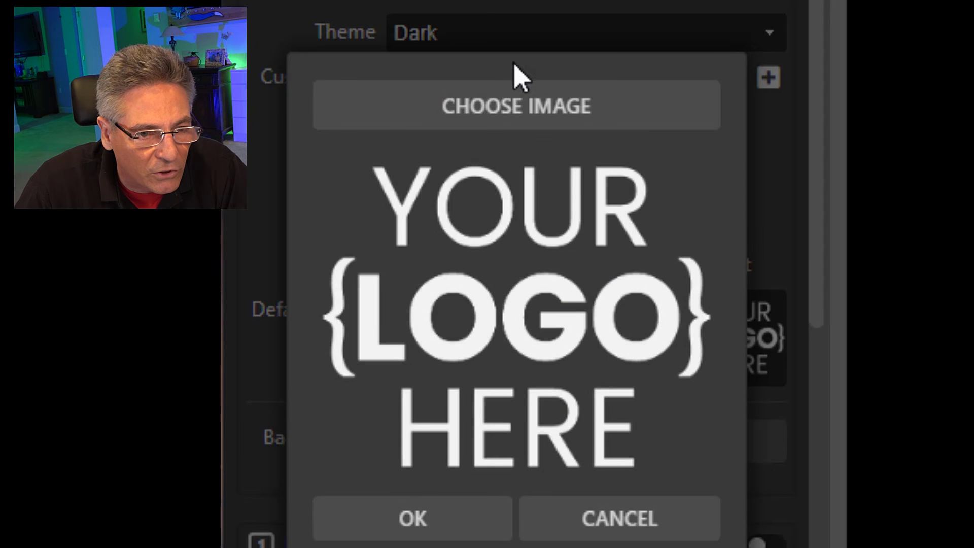
{"action": "left_click", "coordinate": [527, 112]}
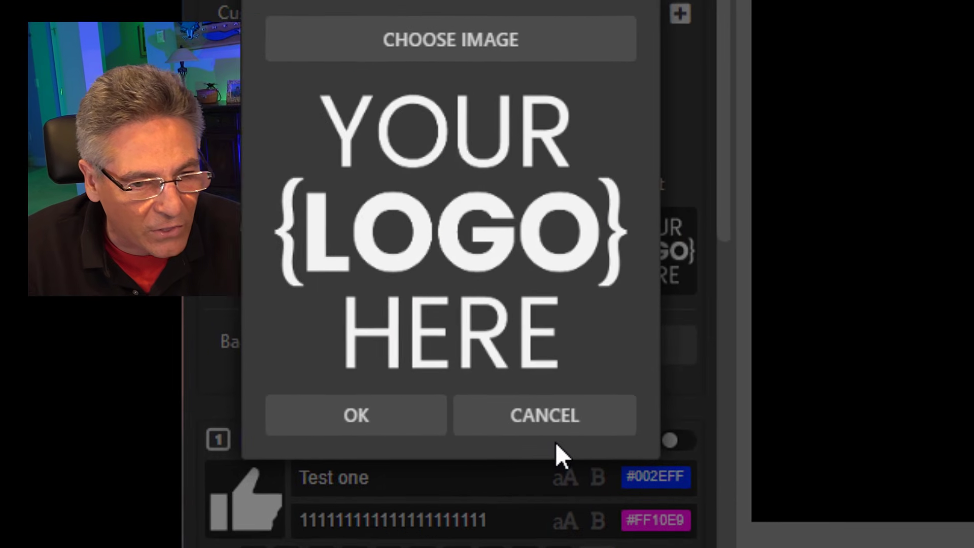
{"action": "left_click", "coordinate": [546, 418]}
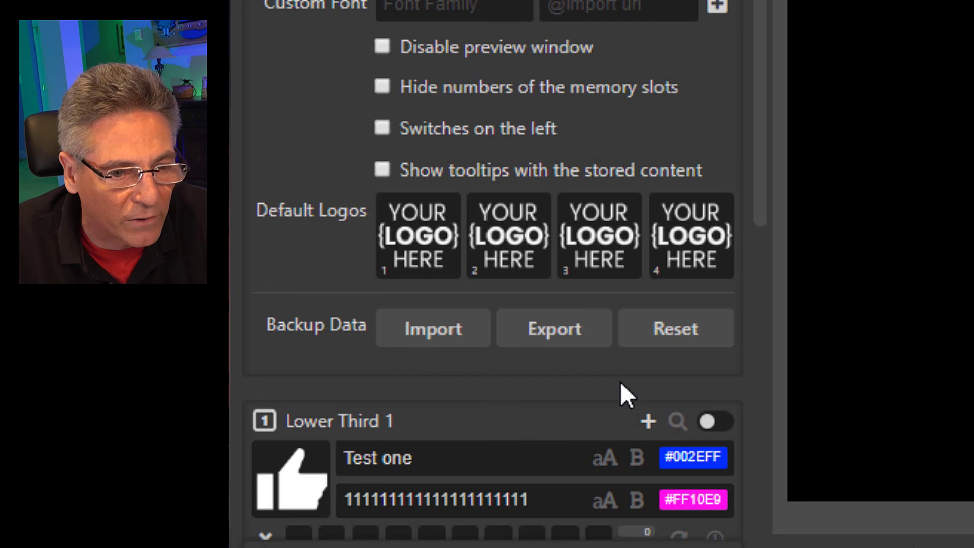
Step: Review the stored lower thirds and export the backup data to the clipboard
{"action": "scroll", "coordinate": [624, 394], "scroll_direction": "down", "scroll_amount": 10}
{"action": "scroll", "coordinate": [435, 455], "scroll_direction": "up", "scroll_amount": 2}
{"action": "scroll", "coordinate": [436, 454], "scroll_direction": "down", "scroll_amount": 2}
{"action": "scroll", "coordinate": [500, 469], "scroll_direction": "up", "scroll_amount": 10}
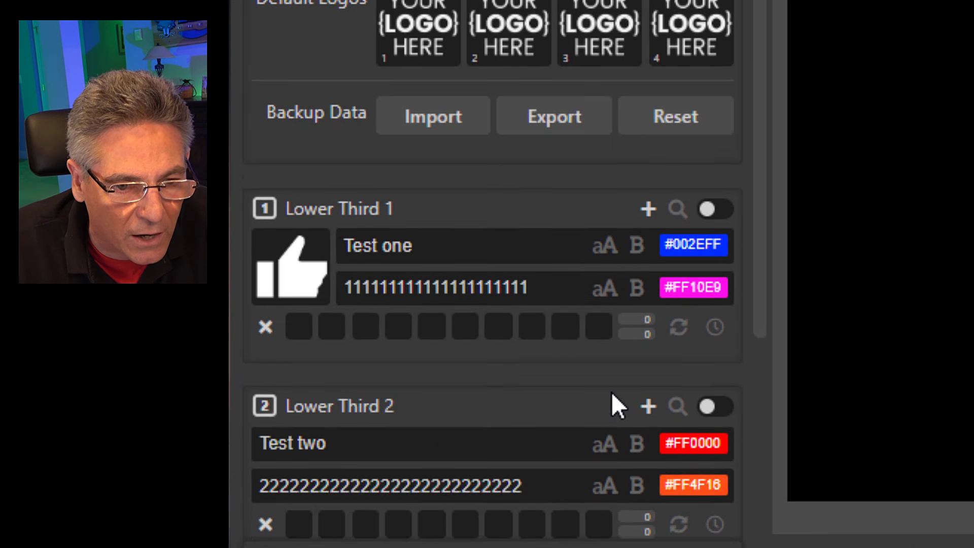
{"action": "scroll", "coordinate": [612, 394], "scroll_direction": "up", "scroll_amount": 5}
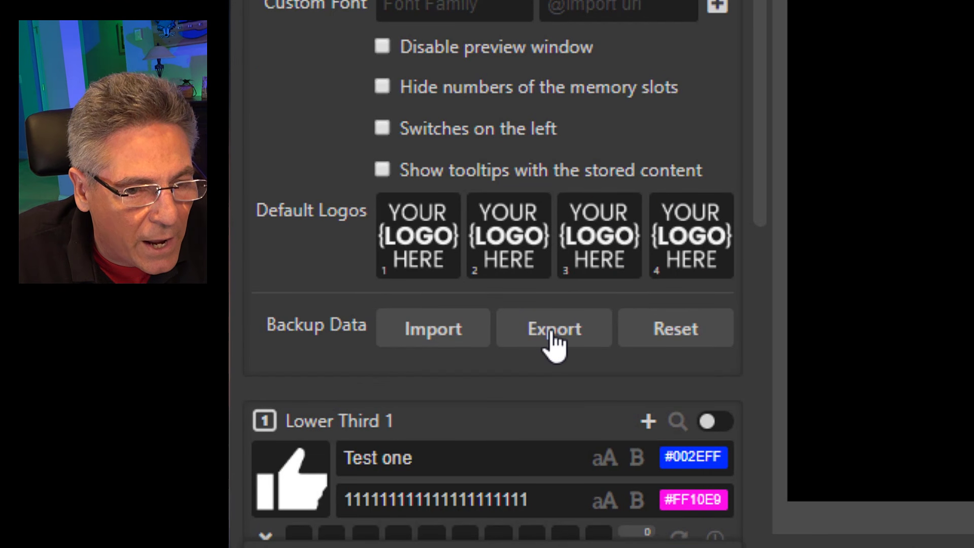
{"action": "left_click", "coordinate": [552, 333]}
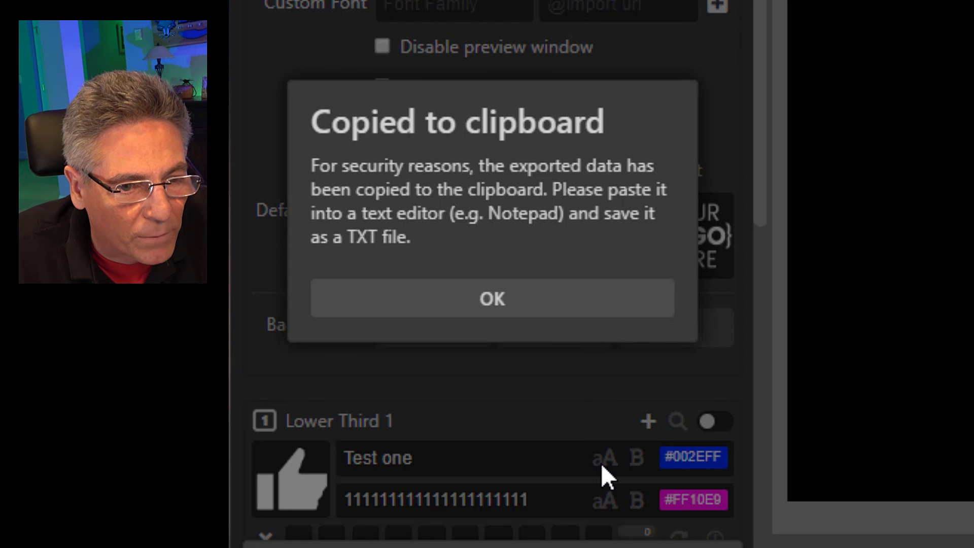
{"action": "left_click", "coordinate": [513, 310]}
Step: Place an empty Notepad window beside OBS Studio and paste the exported backup data into it
{"action": "left_click_drag", "start_coordinate": [939, 33], "coordinate": [603, 34]}
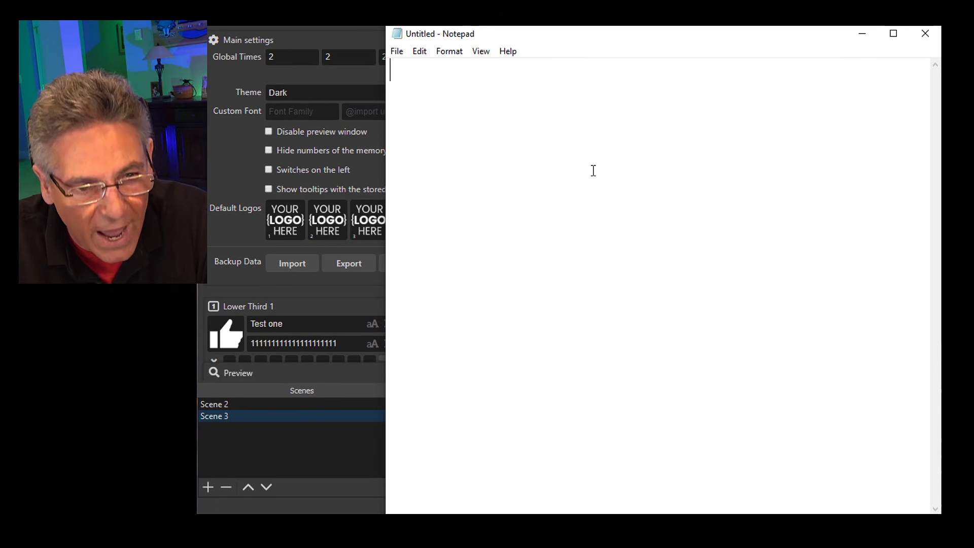
{"action": "key", "text": "ctrl+v"}
{"action": "scroll", "coordinate": [704, 319], "scroll_direction": "up", "scroll_amount": 10}
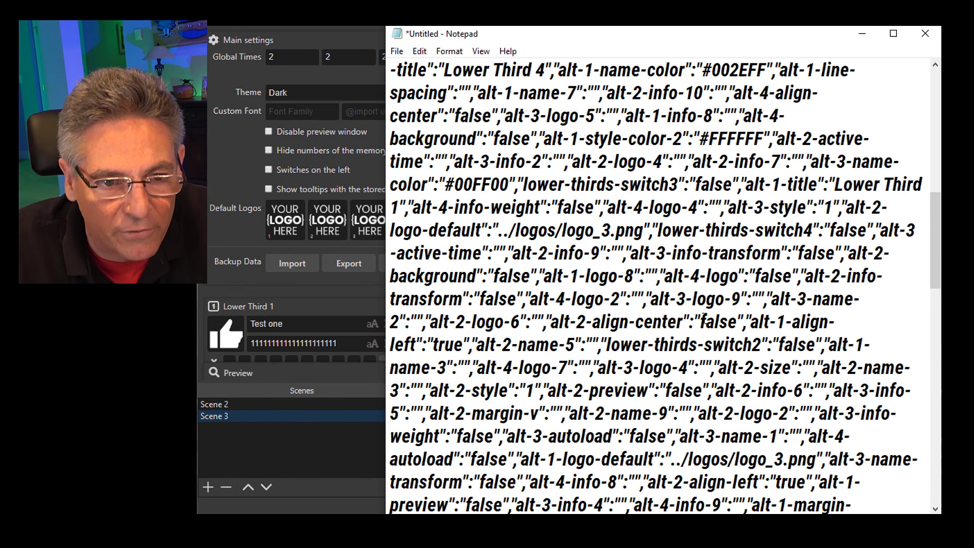
{"action": "scroll", "coordinate": [704, 319], "scroll_direction": "up", "scroll_amount": 5}
Step: Save the pasted backup data in the Downloads folder as a .json file named with the owner's first name
{"action": "left_click", "coordinate": [396, 52]}
{"action": "left_click", "coordinate": [424, 128]}
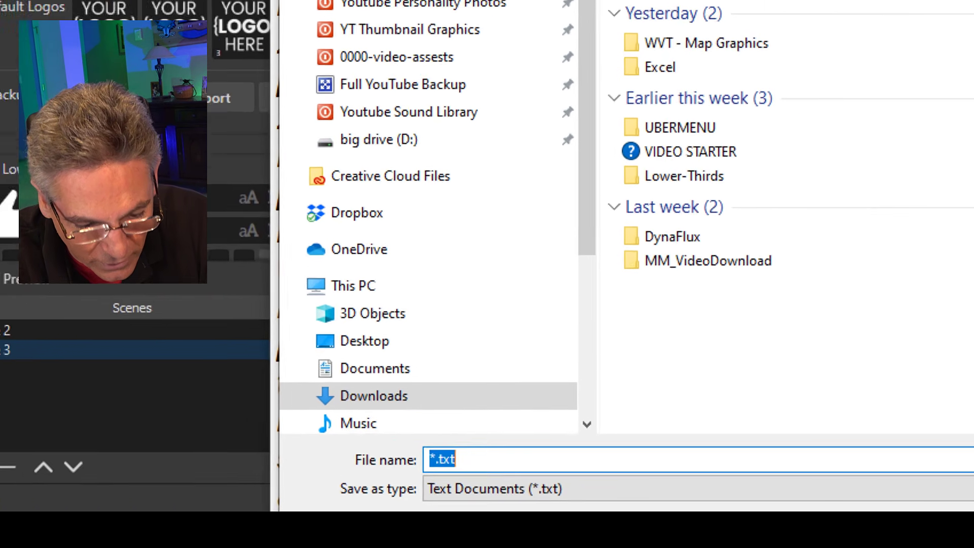
{"action": "type", "text": "Sco"}
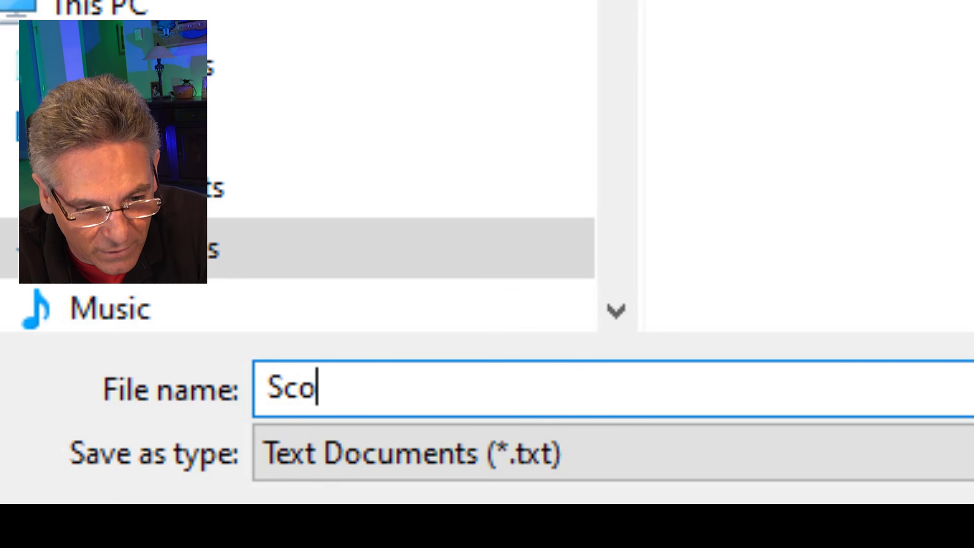
{"action": "type", "text": "tt.jso"}
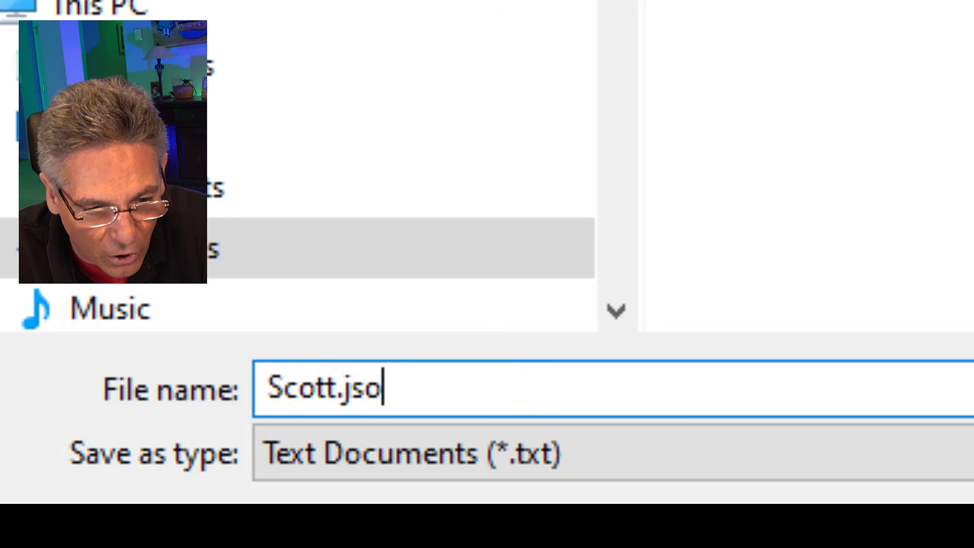
{"action": "type", "text": "n"}
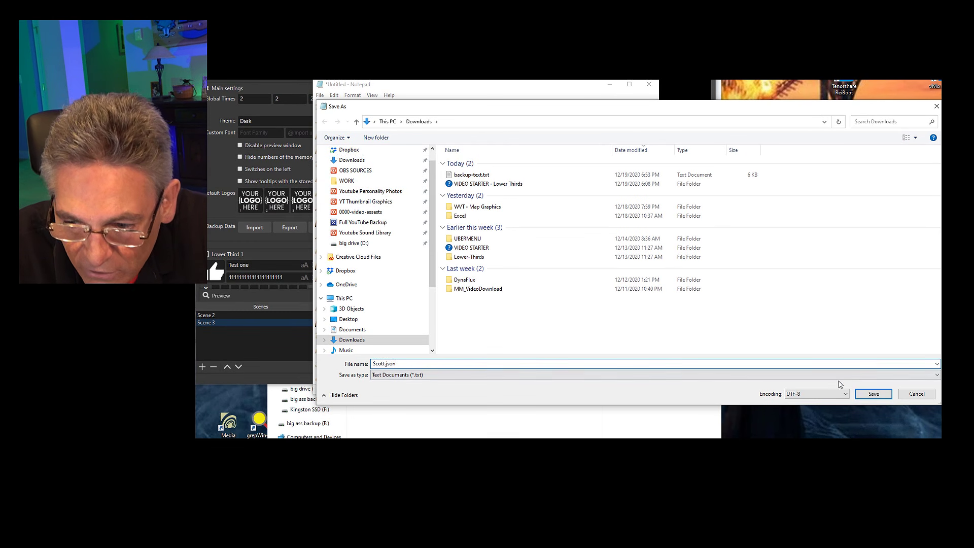
{"action": "left_click", "coordinate": [869, 394]}
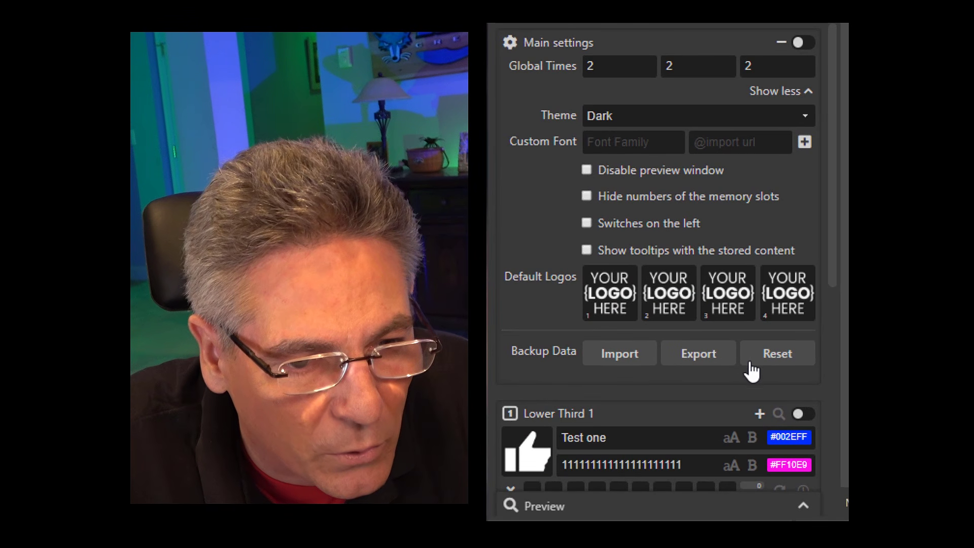
Step: Reset all configuration and memory slots in the Lower 3rd dock and expand the full main settings again
{"action": "left_click", "coordinate": [783, 353]}
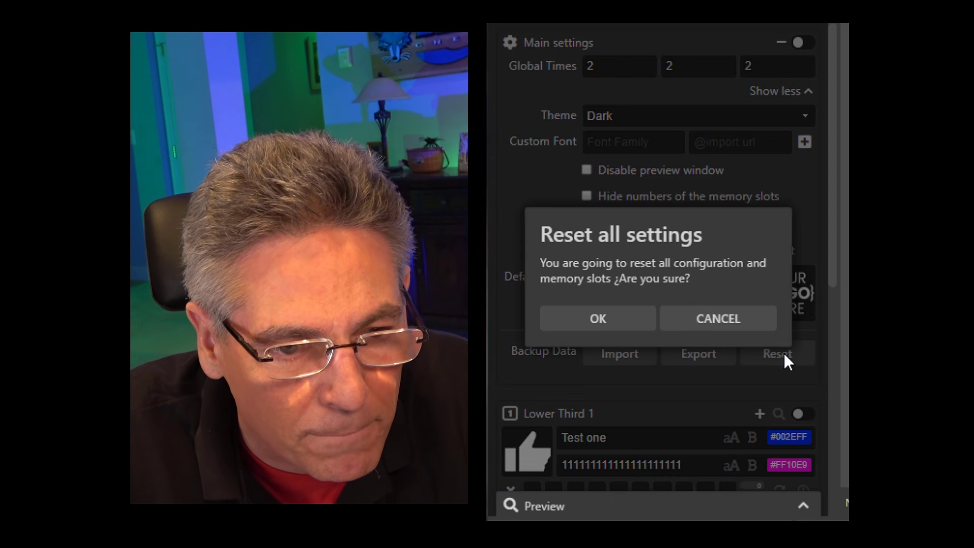
{"action": "left_click", "coordinate": [597, 320]}
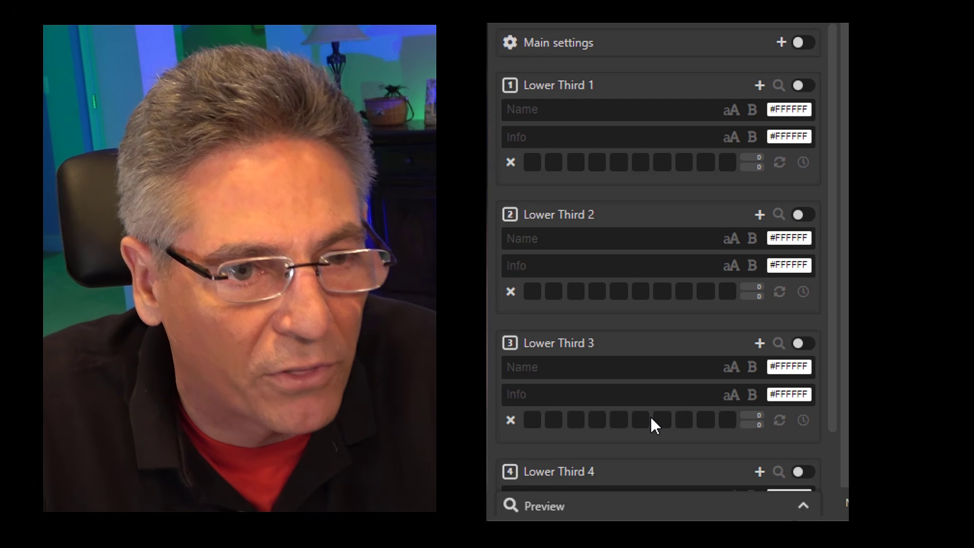
{"action": "left_click", "coordinate": [780, 43]}
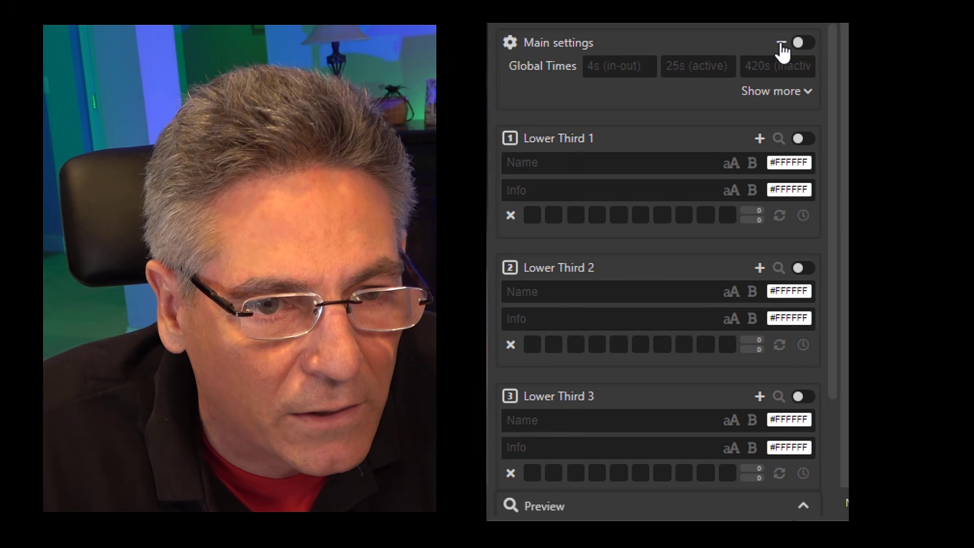
{"action": "left_click", "coordinate": [781, 105]}
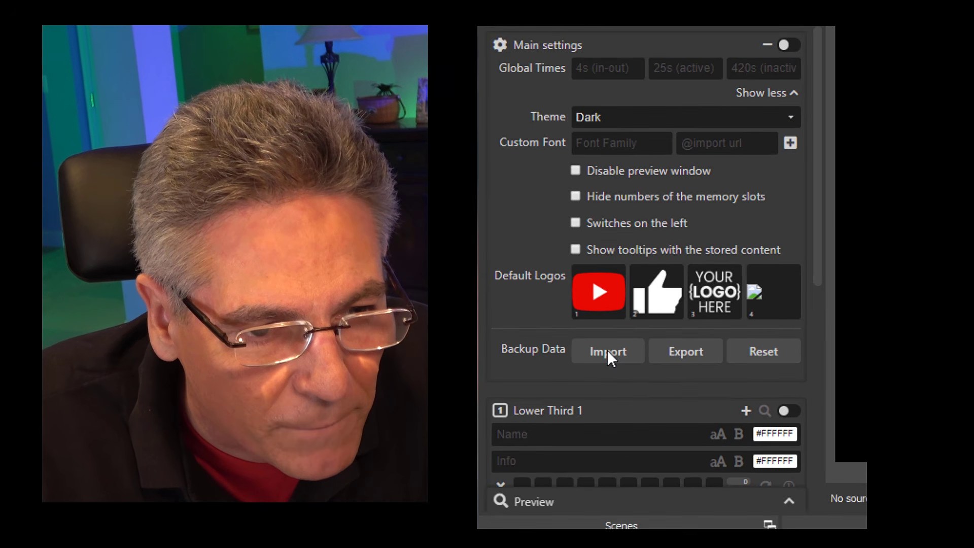
Step: Import the saved .json backup file from the Downloads folder into the Lower 3rd dock
{"action": "left_click", "coordinate": [610, 350]}
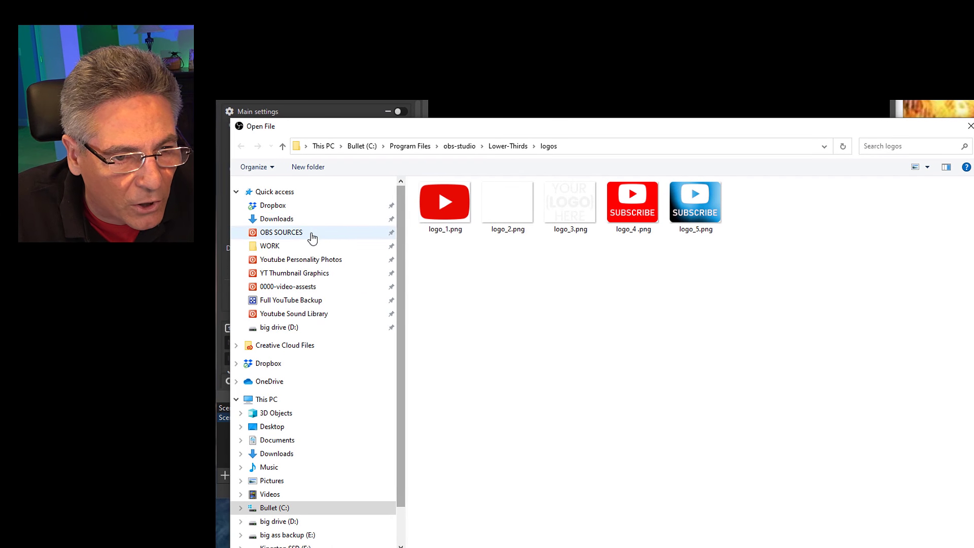
{"action": "left_click", "coordinate": [298, 222]}
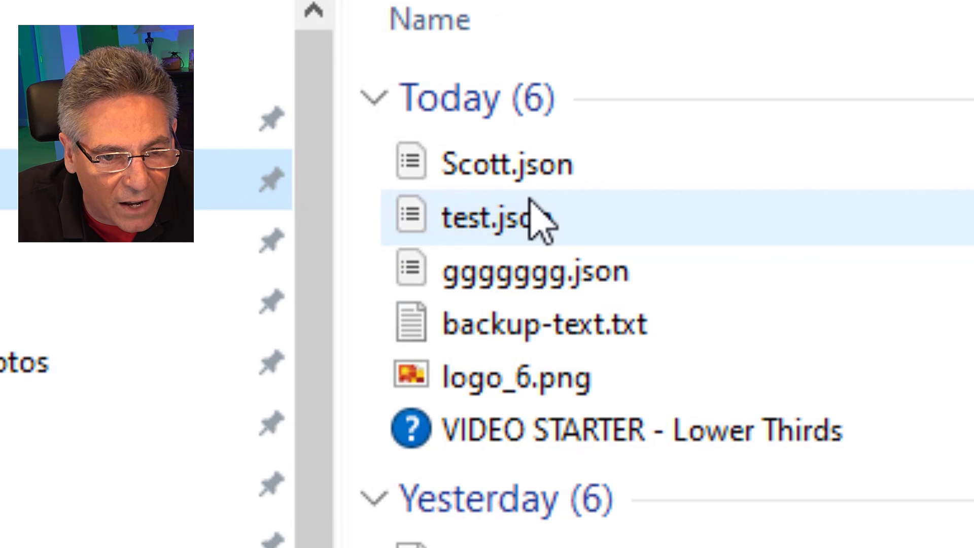
{"action": "left_click", "coordinate": [533, 164]}
{"action": "left_click", "coordinate": [861, 515]}
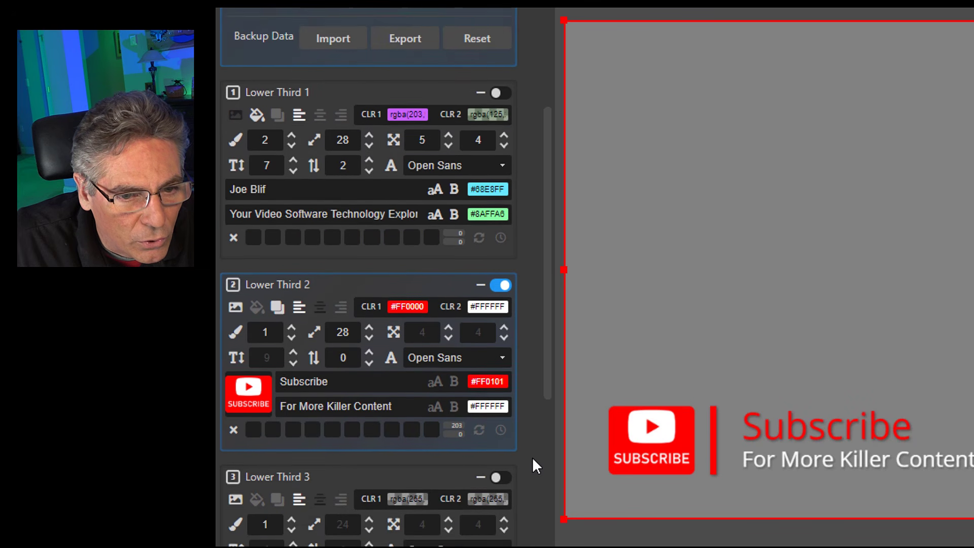
Step: Switch the logo of Lower Third 2 off and back on
{"action": "scroll", "coordinate": [531, 457], "scroll_direction": "down", "scroll_amount": 2}
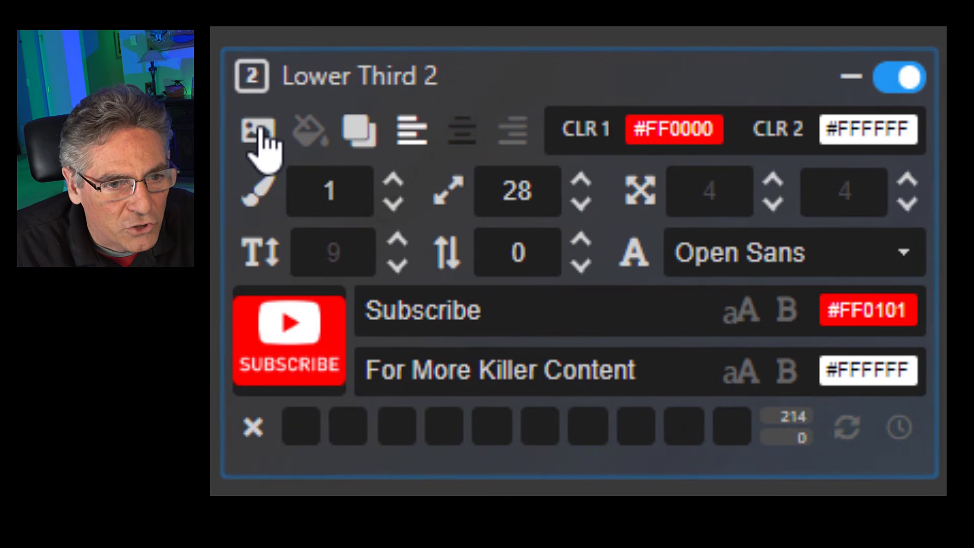
{"action": "left_click", "coordinate": [261, 133]}
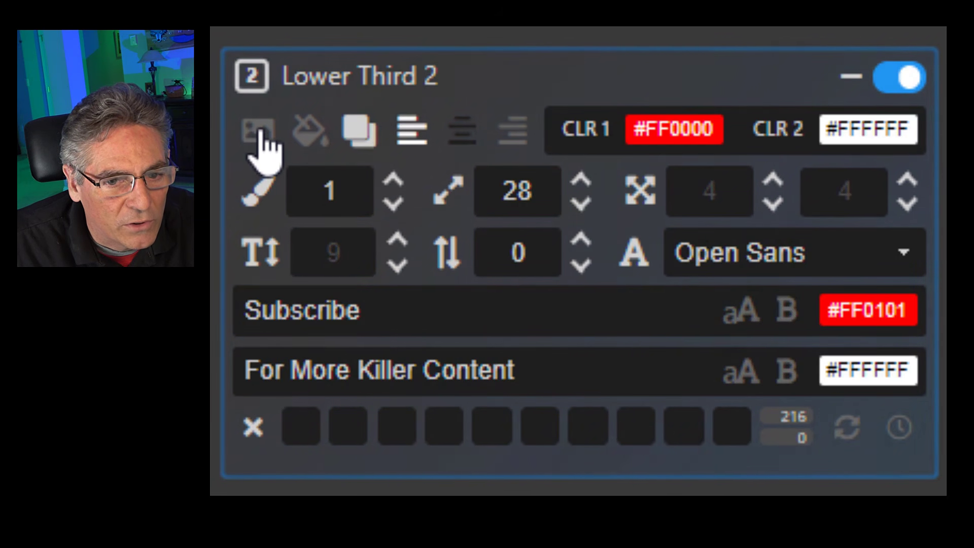
{"action": "left_click", "coordinate": [260, 133]}
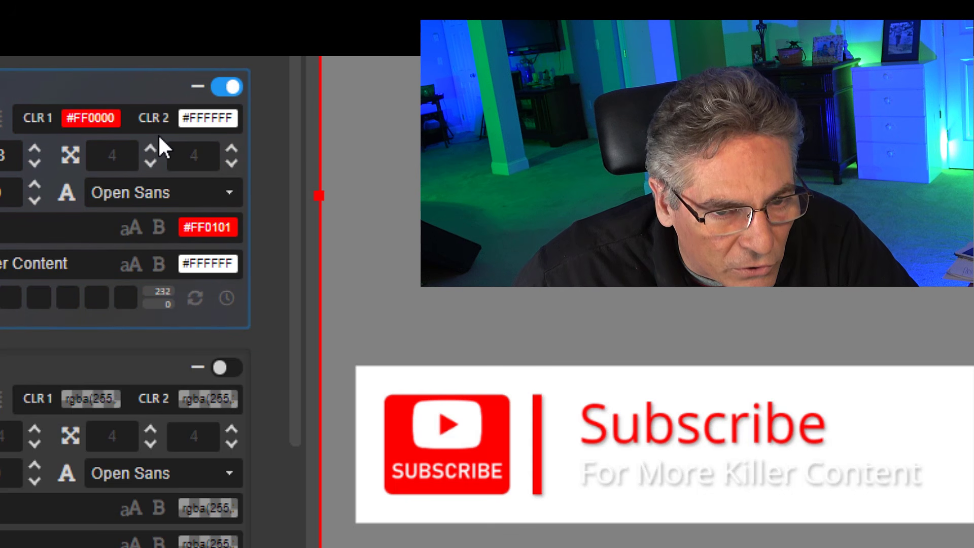
Step: Set CLR 2 of Lower Third 2 to light green #A1FF6C and slightly adjust its opacity
{"action": "left_click", "coordinate": [205, 122]}
{"action": "left_click_drag", "start_coordinate": [73, 152], "coordinate": [14, 172]}
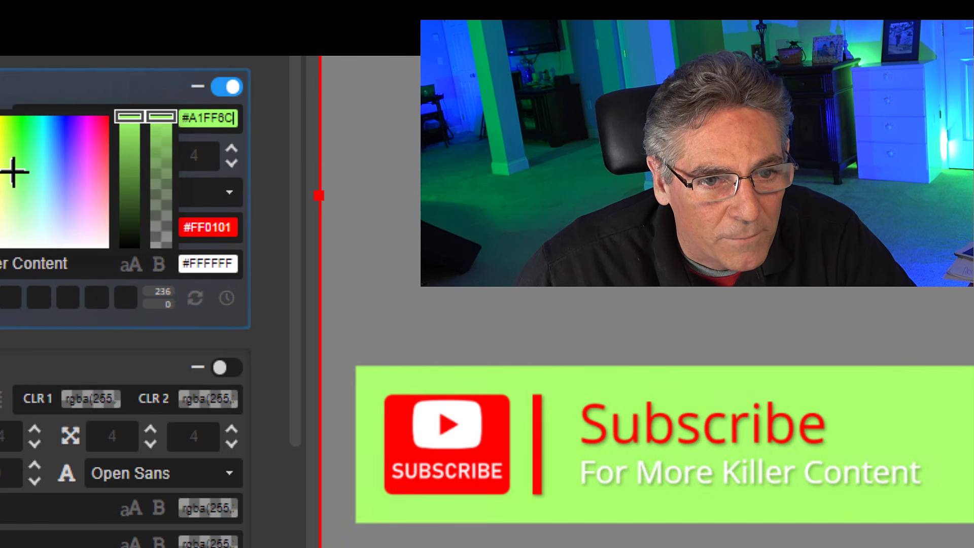
{"action": "mouse_move", "coordinate": [161, 114]}
{"action": "left_mouse_down"}
{"action": "mouse_move", "coordinate": [168, 172]}
{"action": "mouse_move", "coordinate": [177, 168]}
{"action": "mouse_move", "coordinate": [145, 107]}
{"action": "left_mouse_up"}
{"action": "left_click", "coordinate": [136, 98]}
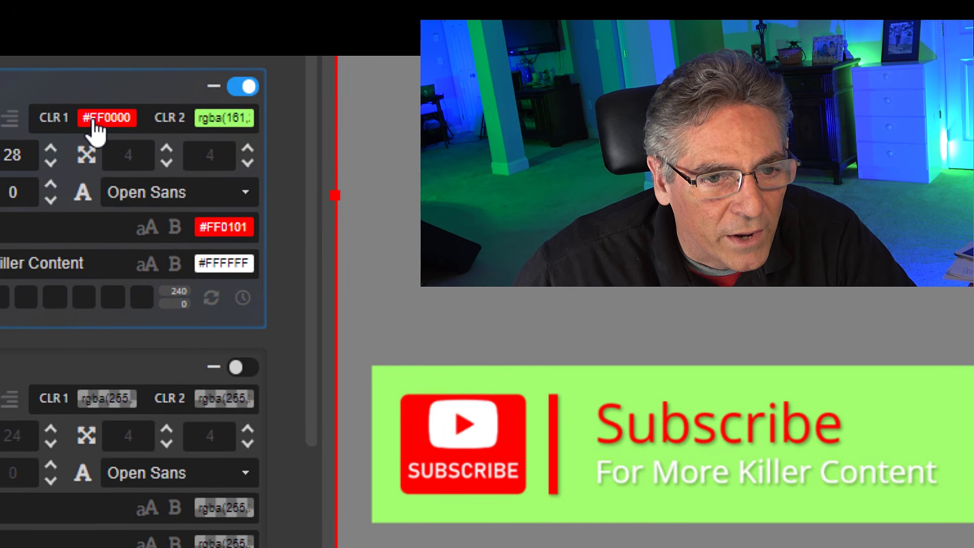
Step: Set CLR 1 of Lower Third 2 to mint green #79FFAA
{"action": "left_click", "coordinate": [86, 120]}
{"action": "left_click_drag", "start_coordinate": [112, 192], "coordinate": [67, 164]}
{"action": "mouse_move", "coordinate": [72, 170]}
{"action": "left_mouse_down"}
{"action": "mouse_move", "coordinate": [85, 169]}
{"action": "mouse_move", "coordinate": [59, 178]}
{"action": "left_mouse_up"}
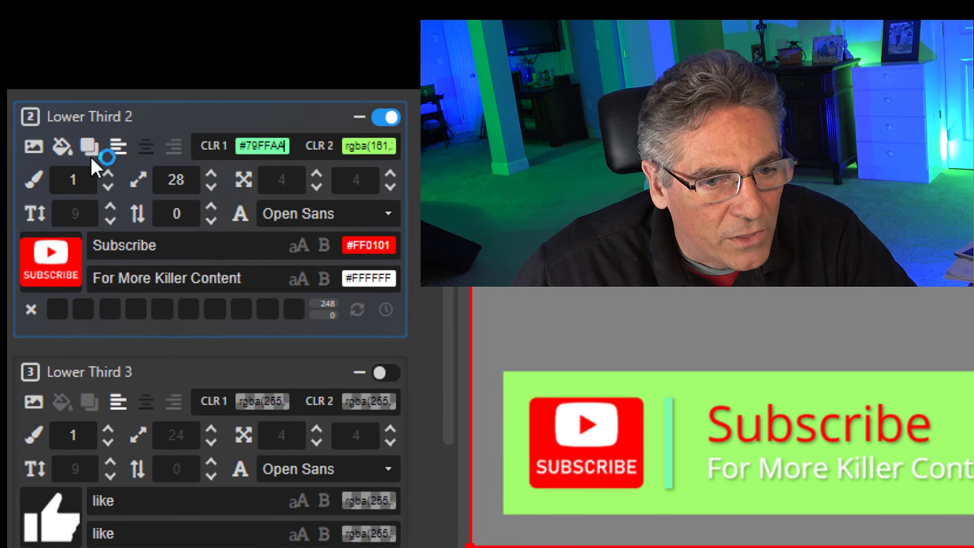